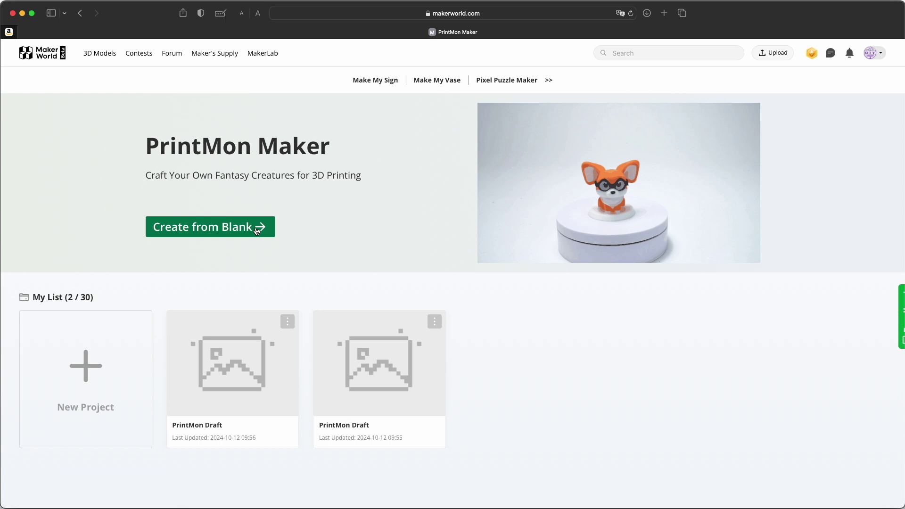
# Step: Start a blank PrintMon and generate a concept from "A cute dragon with big eyes sitting with spread out wings staring at the sky."
pyautogui.click(263, 228)
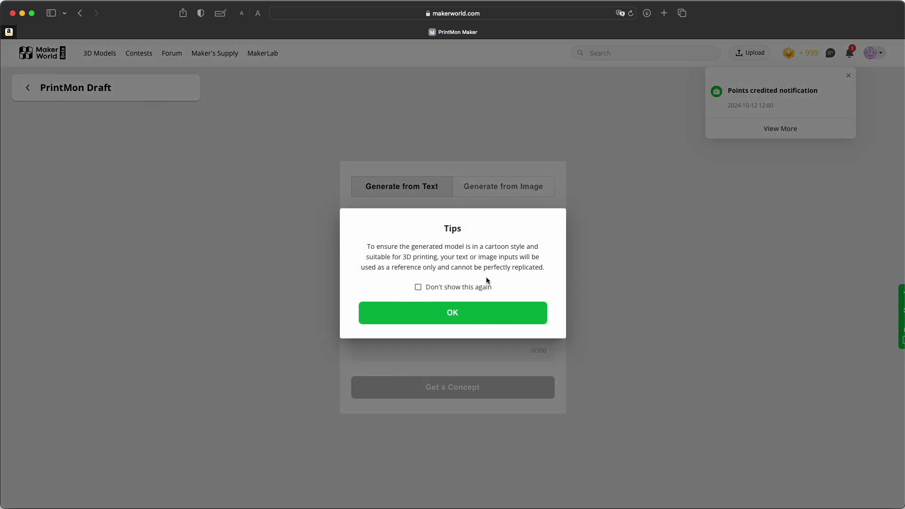
pyautogui.click(447, 319)
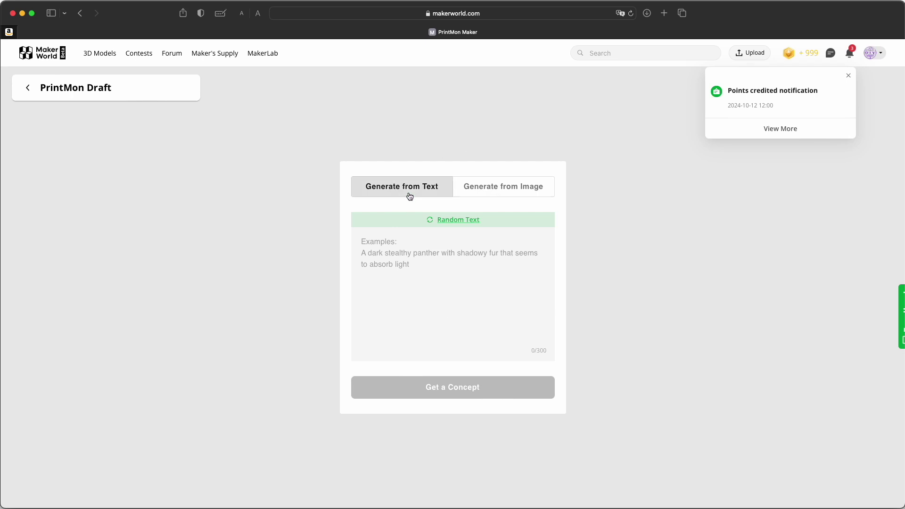
pyautogui.click(445, 244)
pyautogui.write('A')
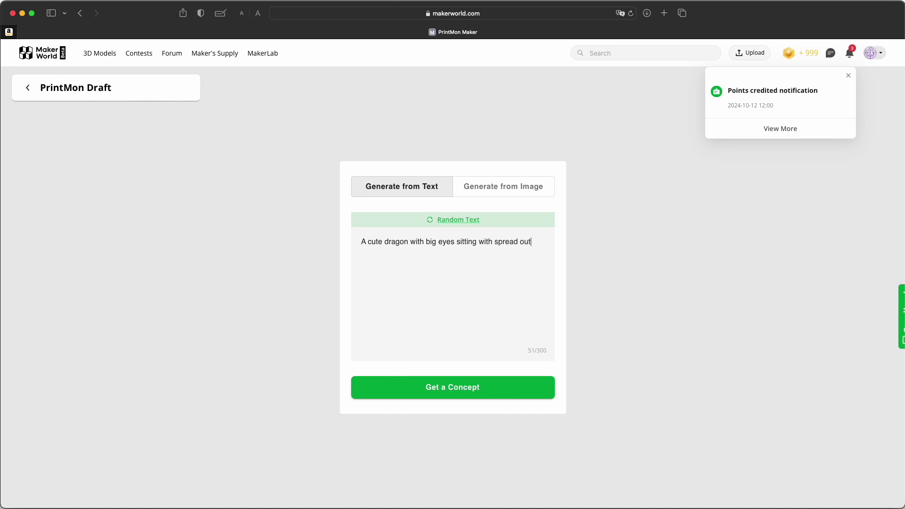
pyautogui.write('wings staring at the sky.')
pyautogui.click(478, 394)
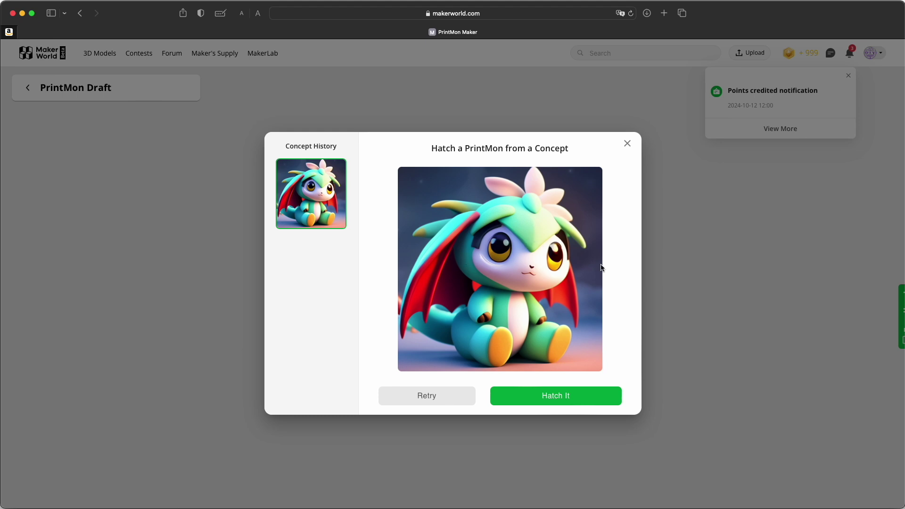
# Step: Generate a second dragon concept for comparison, and hatch the PrintMon from the original flower-headed dragon concept
pyautogui.click(436, 396)
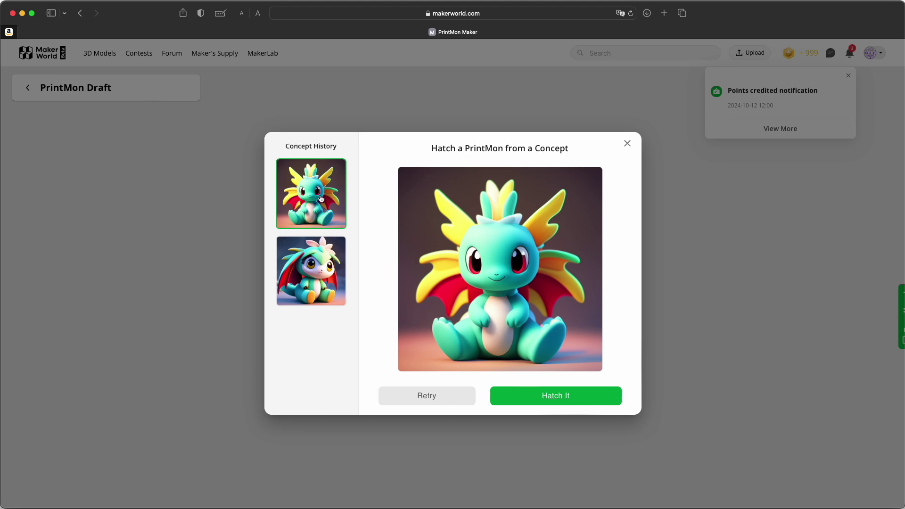
pyautogui.click(309, 277)
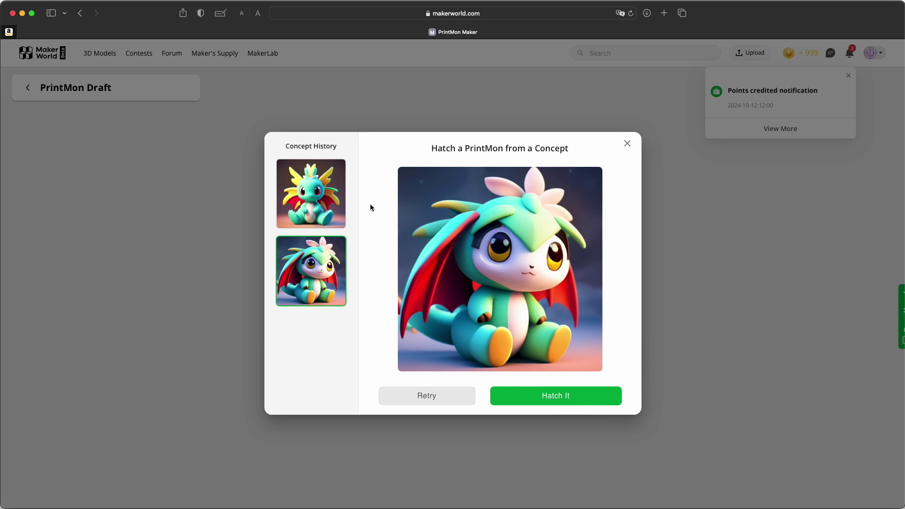
pyautogui.click(562, 399)
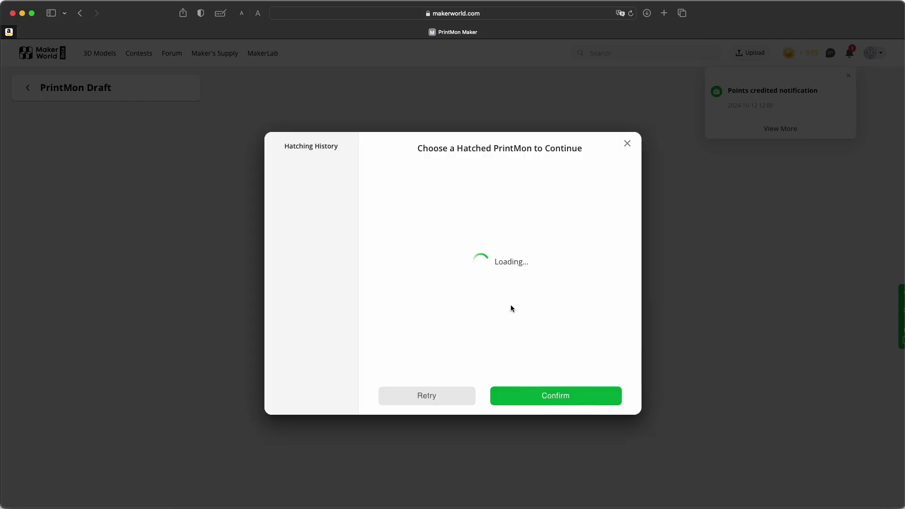
# Step: Inspect the hatched dragon and view the options for redeeming points for MakerLab credits, leaving without redeeming any
pyautogui.moveTo(578, 300); pyautogui.dragTo(543, 306)
pyautogui.scroll(5, 554, 309)
pyautogui.scroll(-5, 556, 313)
pyautogui.click(573, 396)
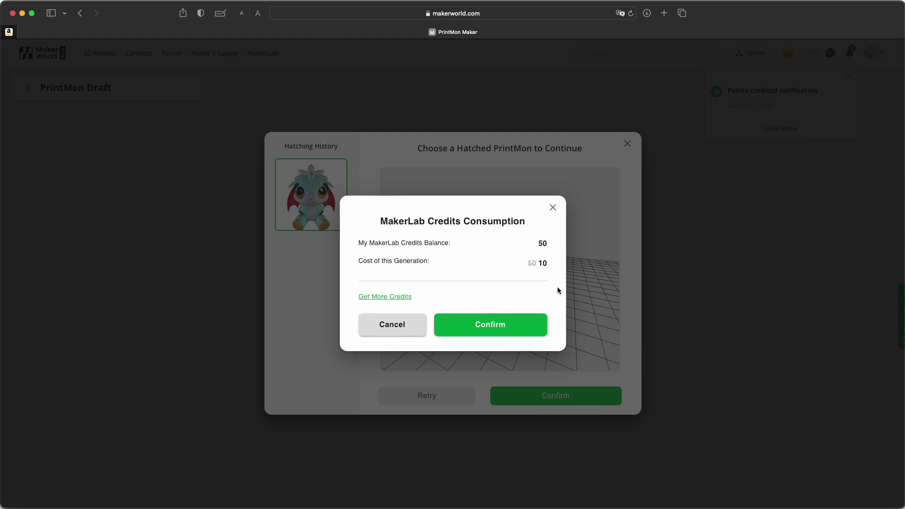
pyautogui.rightClick(401, 294)
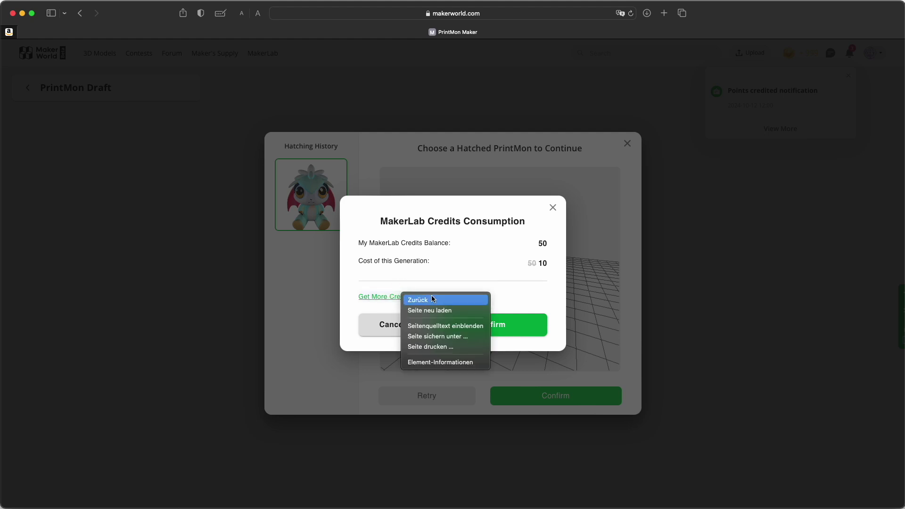
pyautogui.click(392, 298)
pyautogui.click(392, 298)
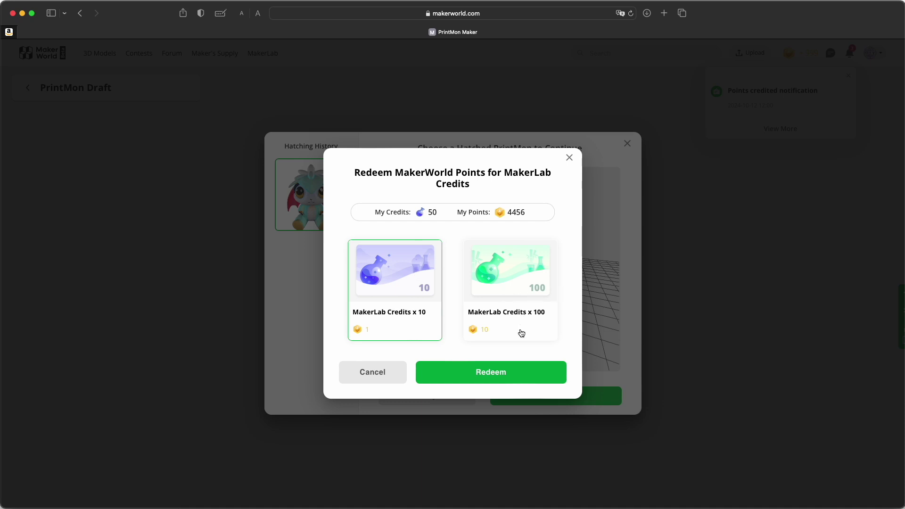
pyautogui.click(569, 158)
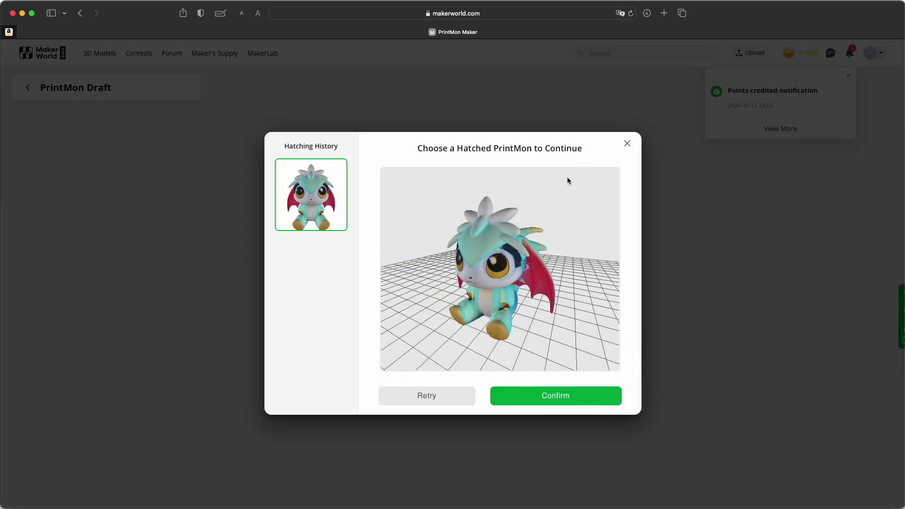
# Step: Confirm the hatched dragon for editing and set its color number to Within 4
pyautogui.click(569, 397)
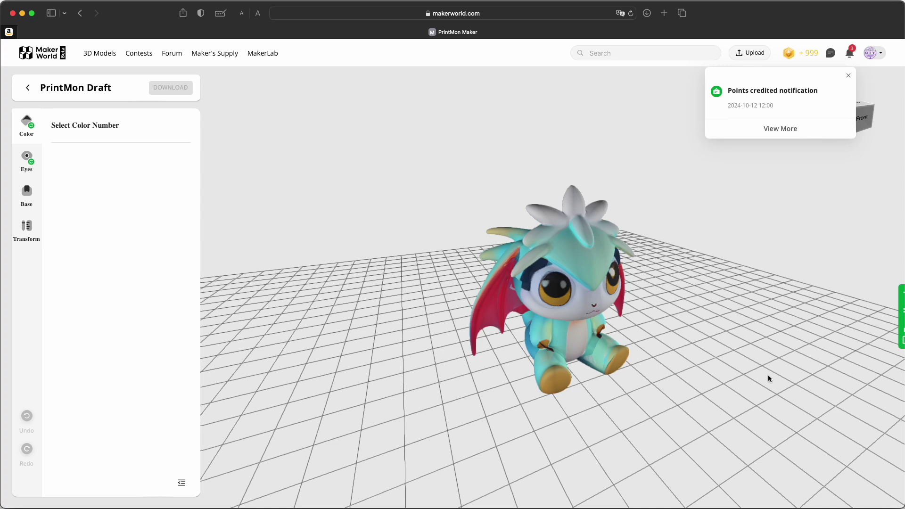
pyautogui.moveTo(769, 377); pyautogui.dragTo(679, 394)
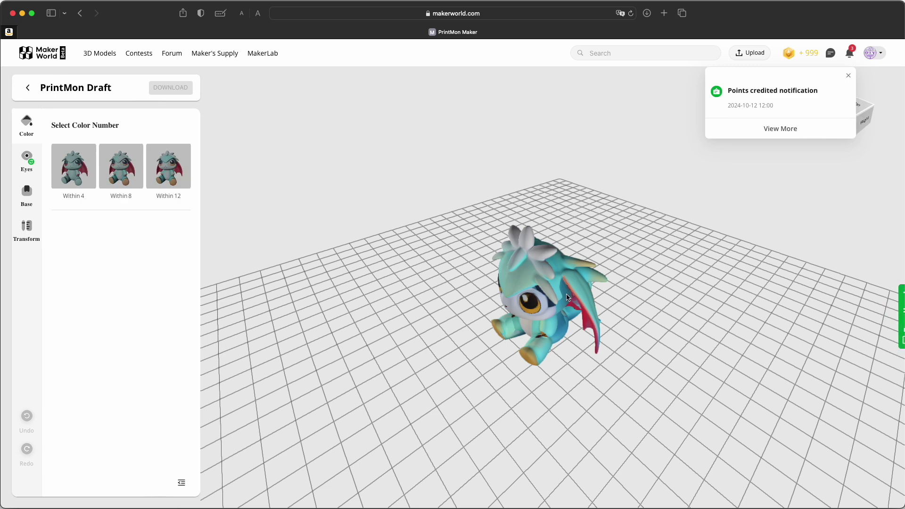
pyautogui.click(83, 175)
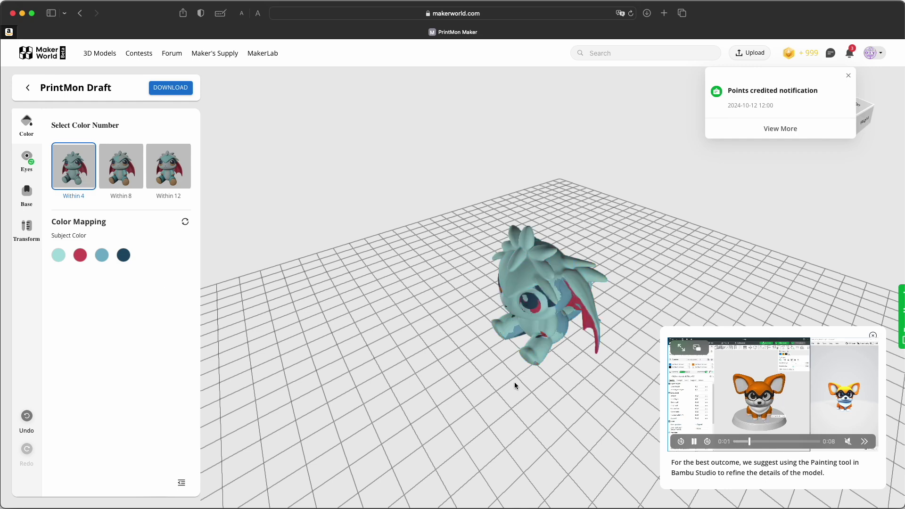
# Step: Replace the four-color dragon's eyes with the Eyes 1 template from the eye settings
pyautogui.moveTo(519, 384); pyautogui.dragTo(559, 365)
pyautogui.scroll(5, 561, 361)
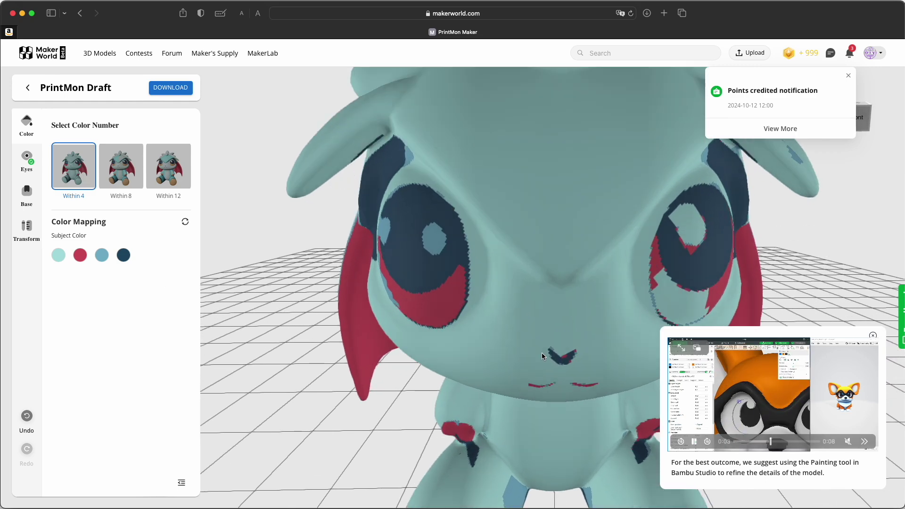
pyautogui.scroll(-3, 547, 358)
pyautogui.moveTo(539, 423); pyautogui.dragTo(504, 424)
pyautogui.click(27, 159)
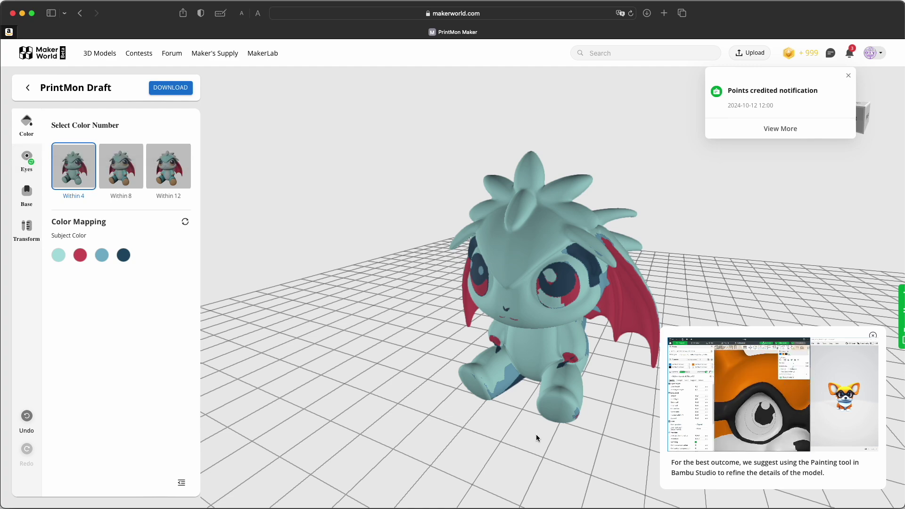
pyautogui.moveTo(536, 439); pyautogui.dragTo(557, 438)
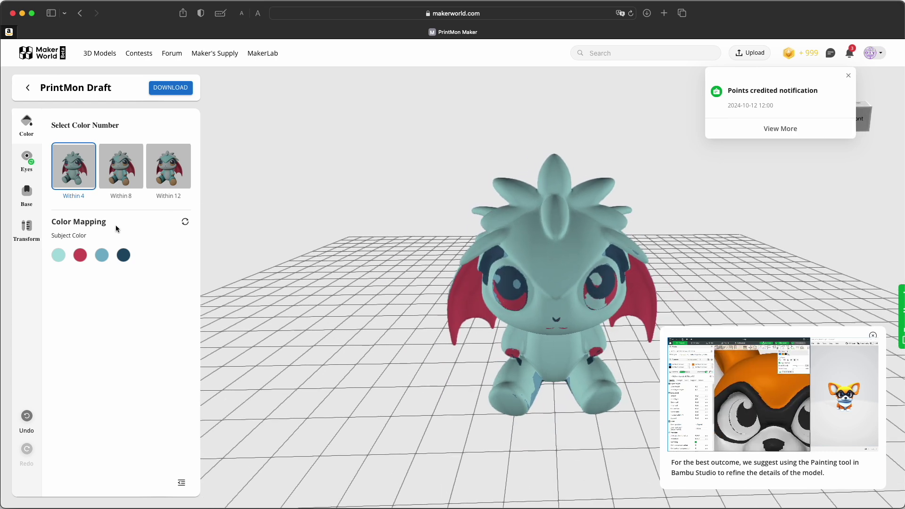
pyautogui.click(26, 163)
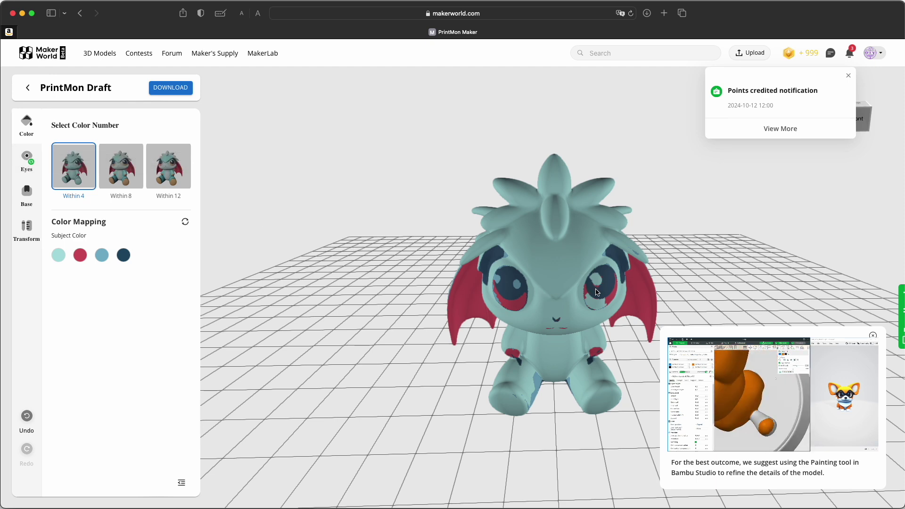
pyautogui.scroll(5, 555, 376)
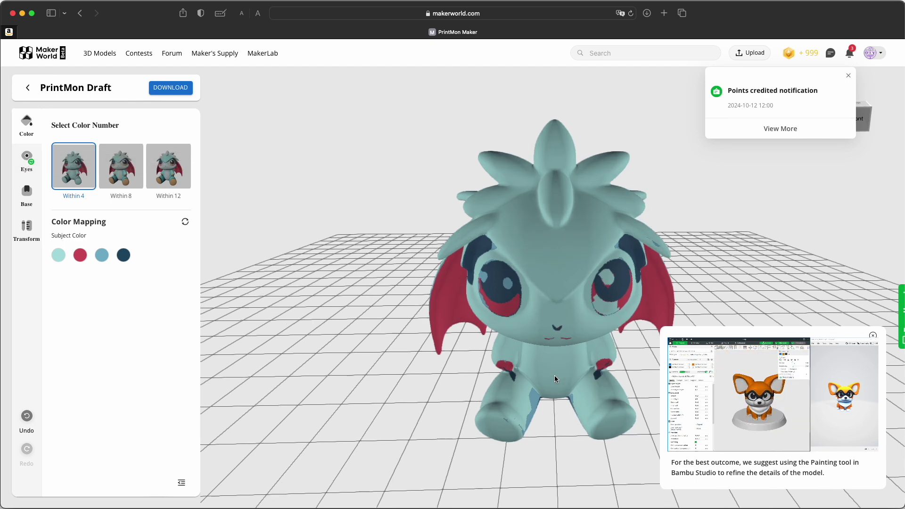
pyautogui.scroll(-8, 554, 375)
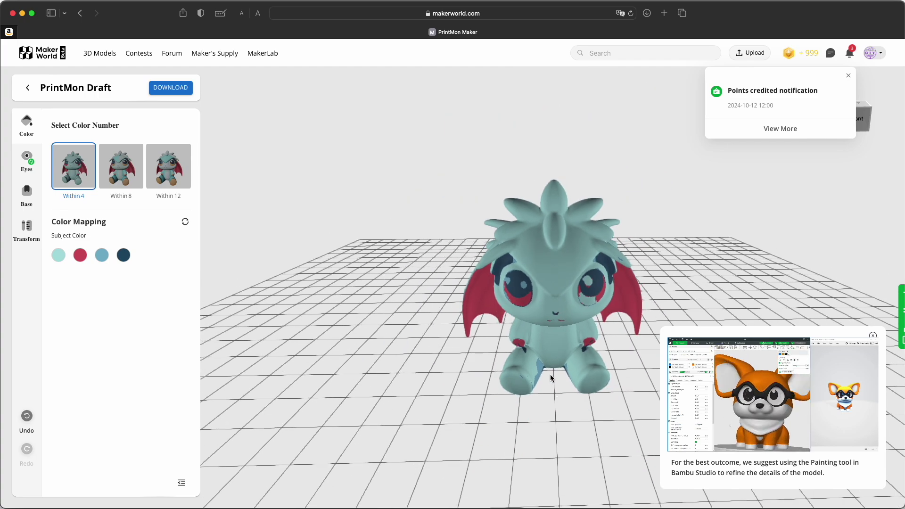
pyautogui.moveTo(483, 386)
pyautogui.mouseDown()
pyautogui.moveTo(651, 371)
pyautogui.moveTo(348, 389)
pyautogui.moveTo(508, 375)
pyautogui.moveTo(490, 385)
pyautogui.mouseUp()
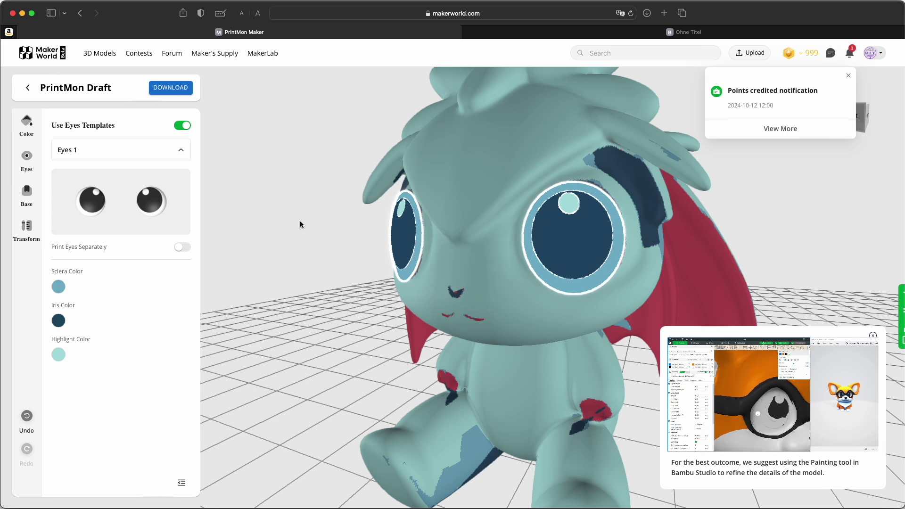
# Step: Turn the eye template off to compare with the dragon's original eyes, and turn it back on
pyautogui.click(183, 126)
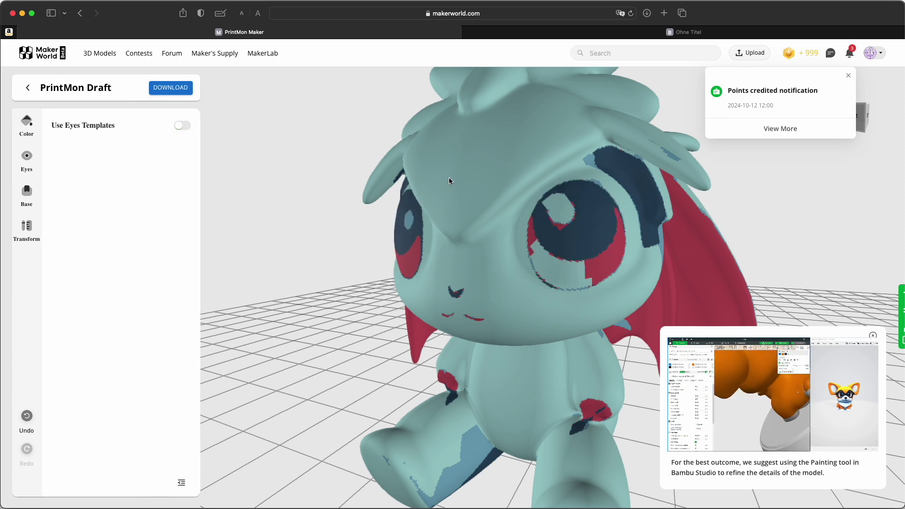
pyautogui.moveTo(389, 321)
pyautogui.mouseDown()
pyautogui.moveTo(386, 329)
pyautogui.moveTo(402, 329)
pyautogui.mouseUp()
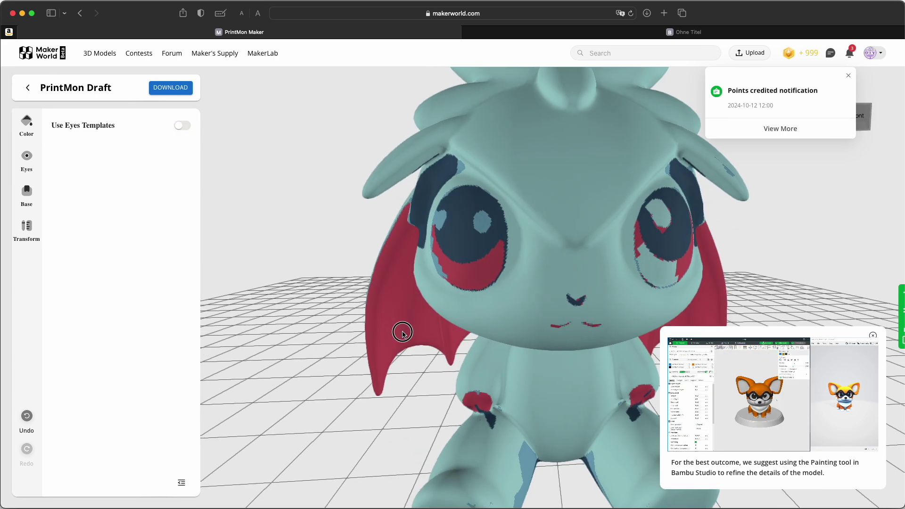
pyautogui.click(182, 126)
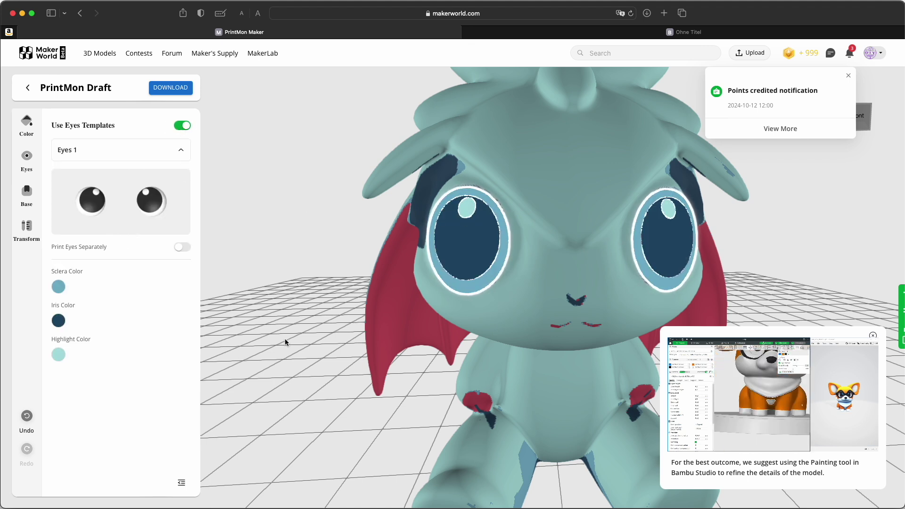
# Step: Examine the fit of the template eyes and the color patches on the dragon's face, body and wings from several angles
pyautogui.scroll(-5, 372, 339)
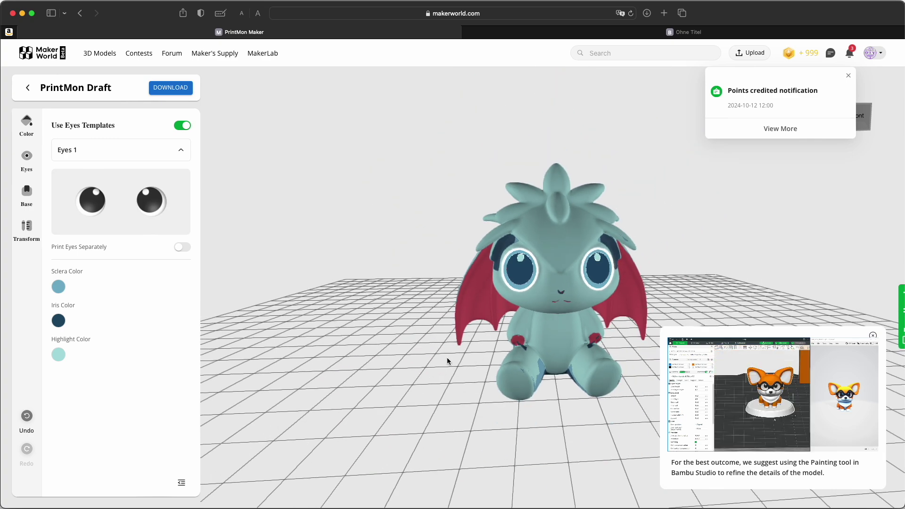
pyautogui.scroll(3, 443, 368)
pyautogui.moveTo(415, 402); pyautogui.dragTo(333, 398)
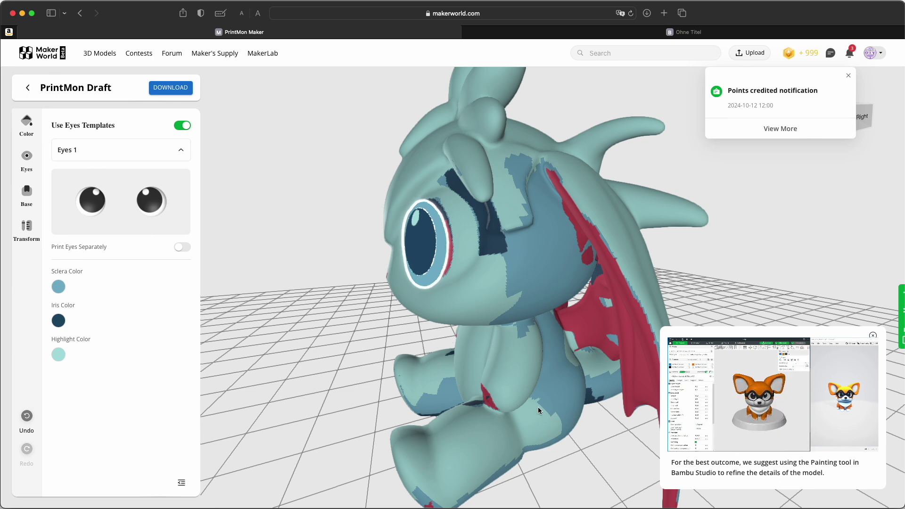
pyautogui.moveTo(609, 453); pyautogui.dragTo(587, 427)
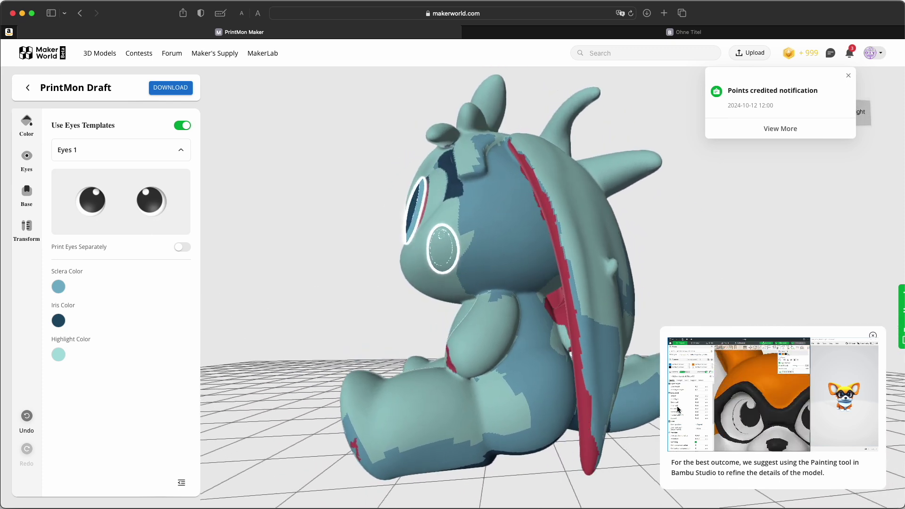
pyautogui.moveTo(783, 443)
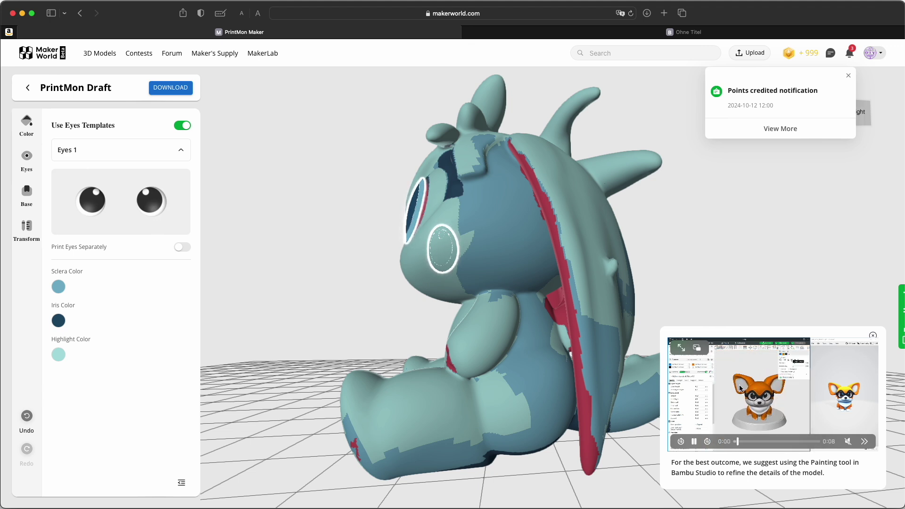
pyautogui.moveTo(607, 310); pyautogui.dragTo(375, 376)
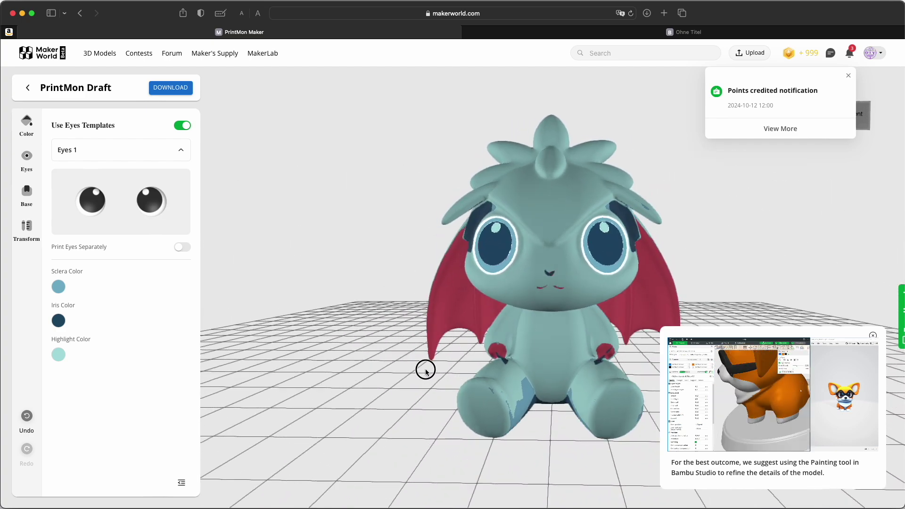
pyautogui.moveTo(491, 378); pyautogui.dragTo(437, 387)
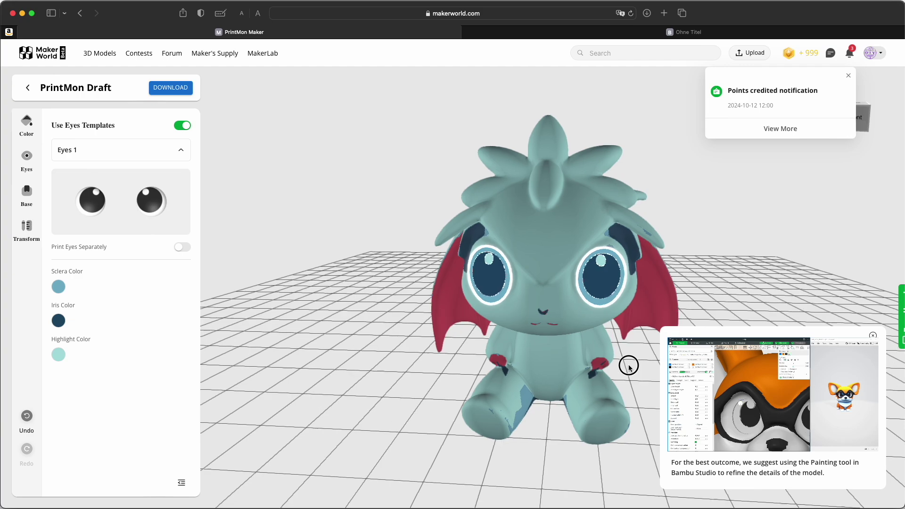
pyautogui.moveTo(570, 361); pyautogui.dragTo(700, 391)
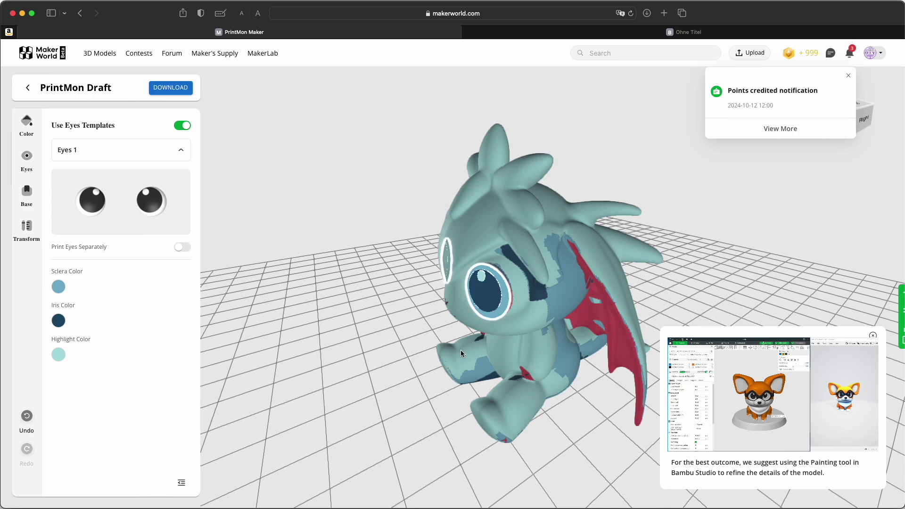
pyautogui.moveTo(414, 336); pyautogui.dragTo(439, 305)
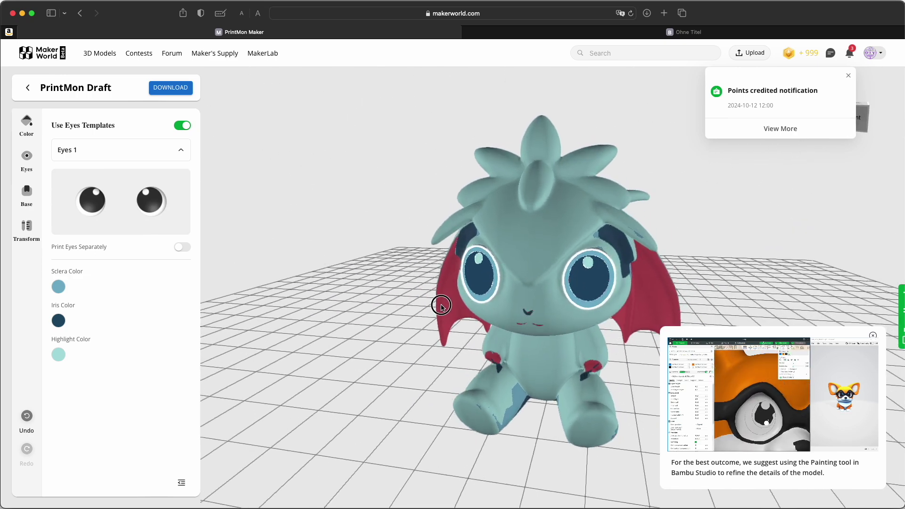
pyautogui.moveTo(713, 286); pyautogui.dragTo(643, 292)
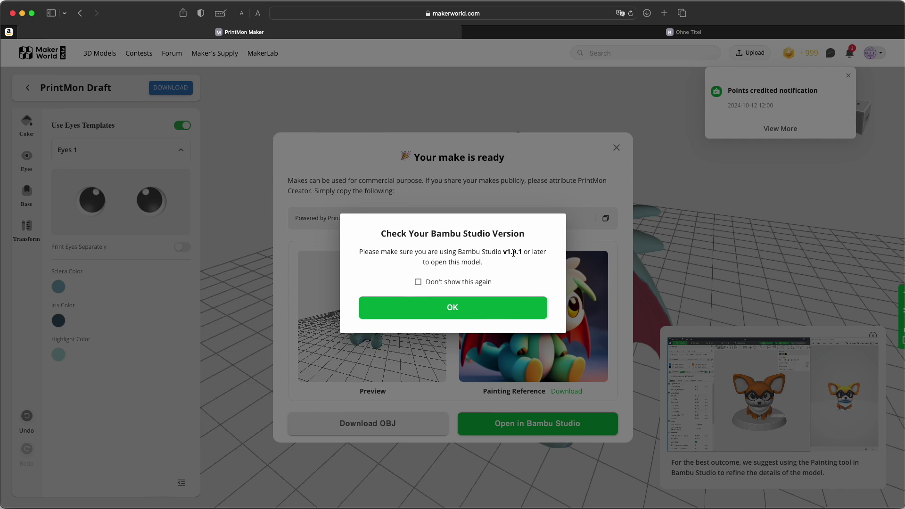
# Step: Acknowledge the Bambu Studio version check and open the finished dragon model in Bambu Studio
pyautogui.click(463, 309)
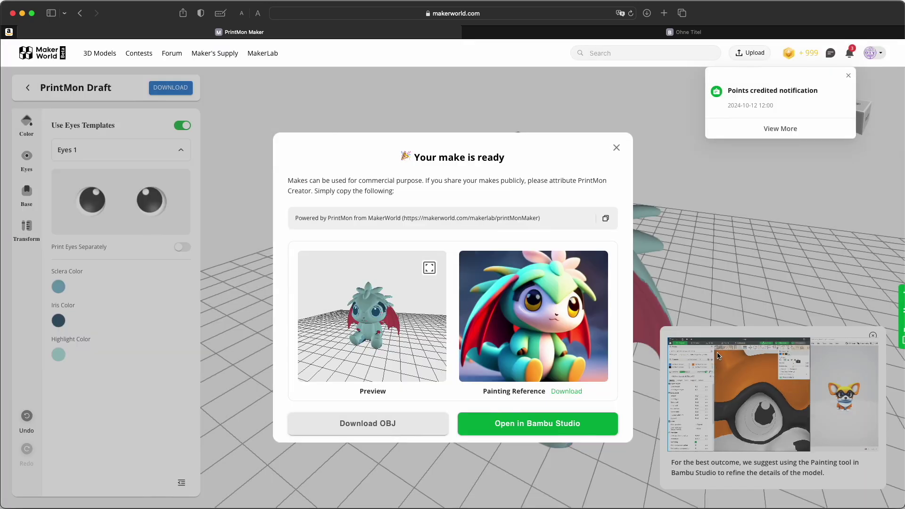
pyautogui.click(551, 424)
pyautogui.click(530, 267)
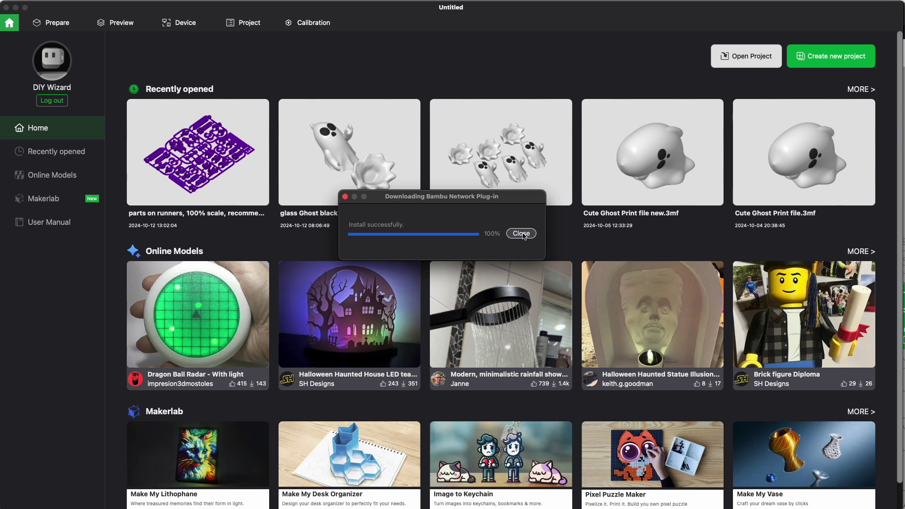
# Step: Close the finished network plug-in installation and examine the imported dragon's color patches on the plate from several angles
pyautogui.click(530, 265)
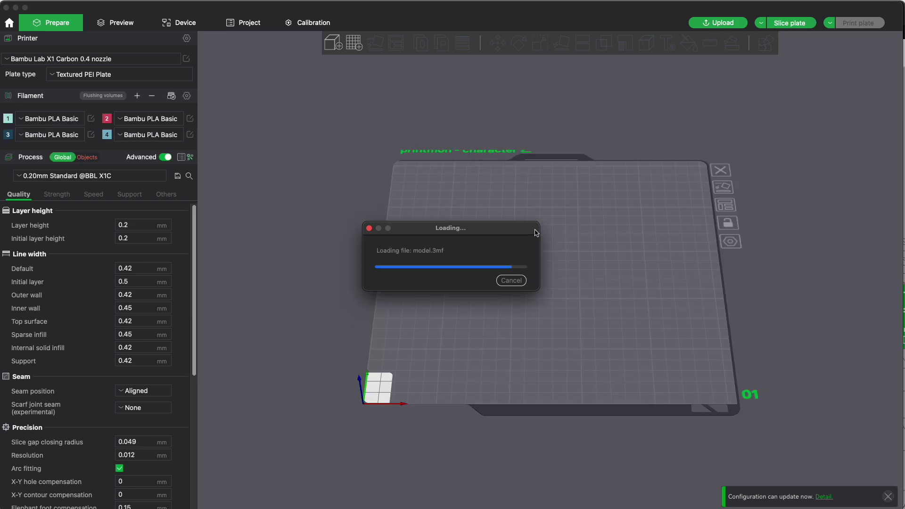
pyautogui.scroll(10, 721, 285)
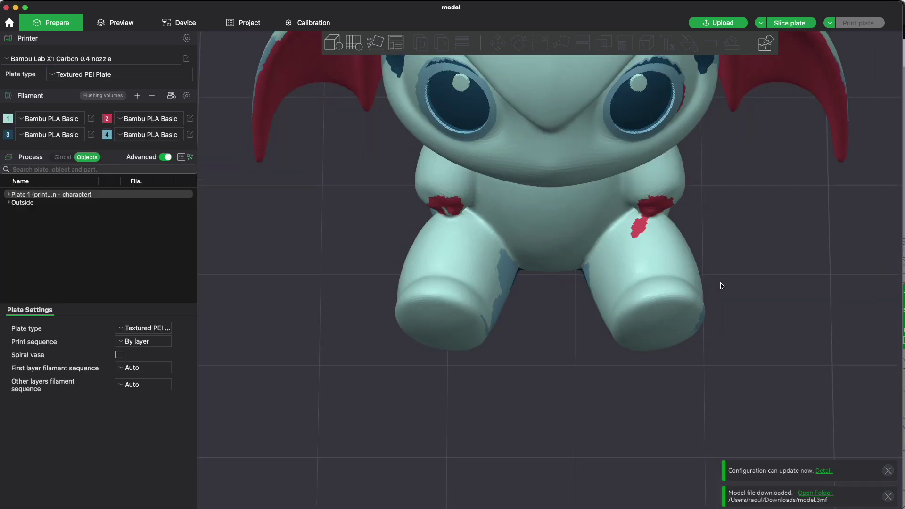
pyautogui.moveTo(748, 303); pyautogui.dragTo(704, 300)
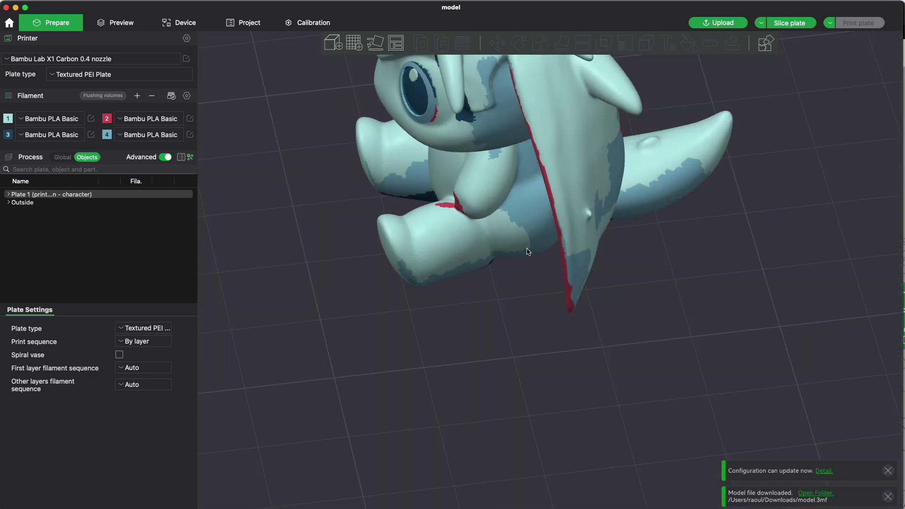
pyautogui.scroll(-6, 528, 252)
pyautogui.moveTo(522, 285); pyautogui.dragTo(600, 259)
pyautogui.scroll(5, 599, 255)
pyautogui.scroll(3, 599, 258)
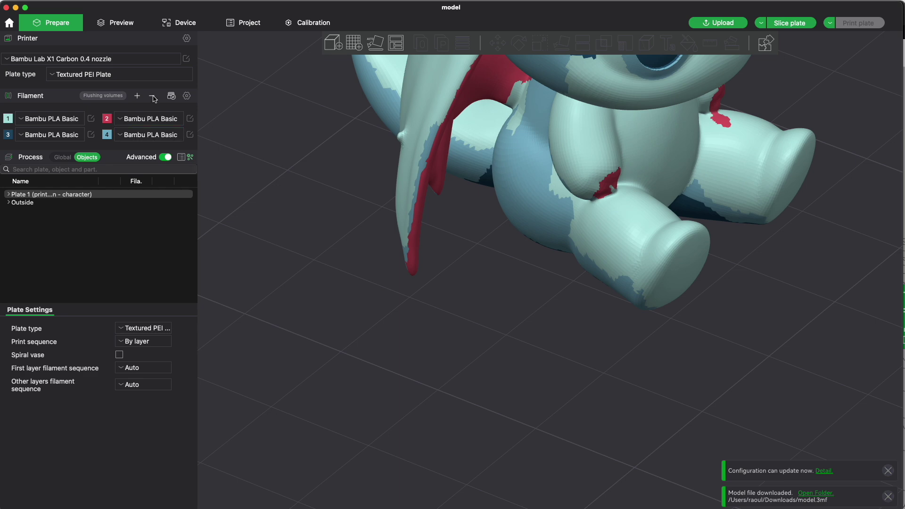
pyautogui.scroll(-5, 285, 196)
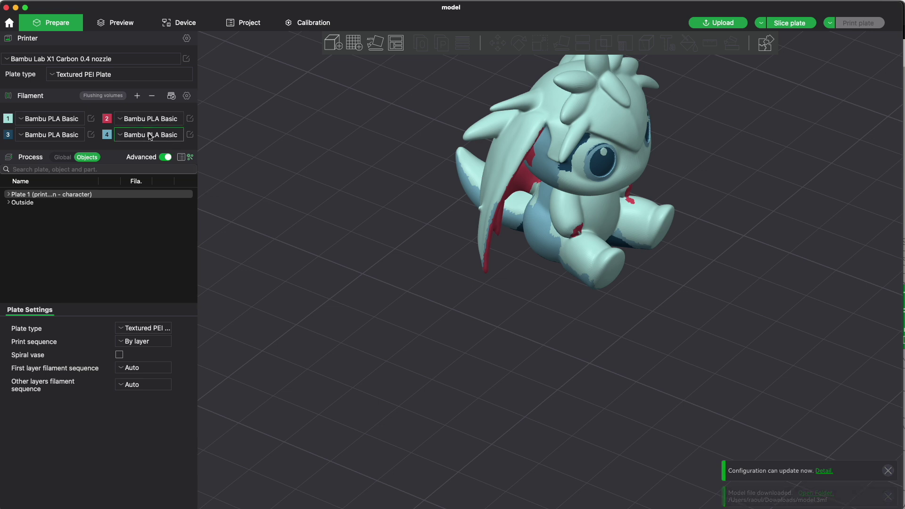
# Step: Remove filaments 4 and 3 so the dragon uses only two filaments
pyautogui.click(151, 97)
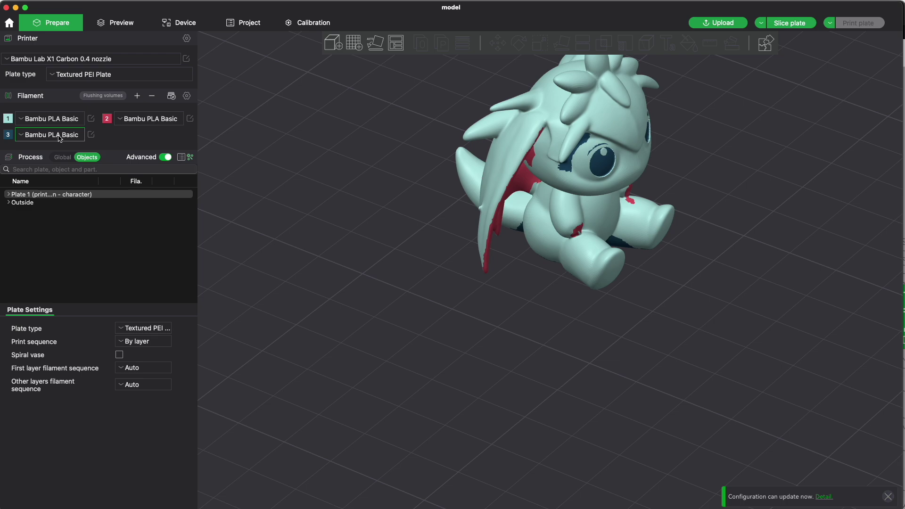
pyautogui.moveTo(691, 323); pyautogui.dragTo(632, 321)
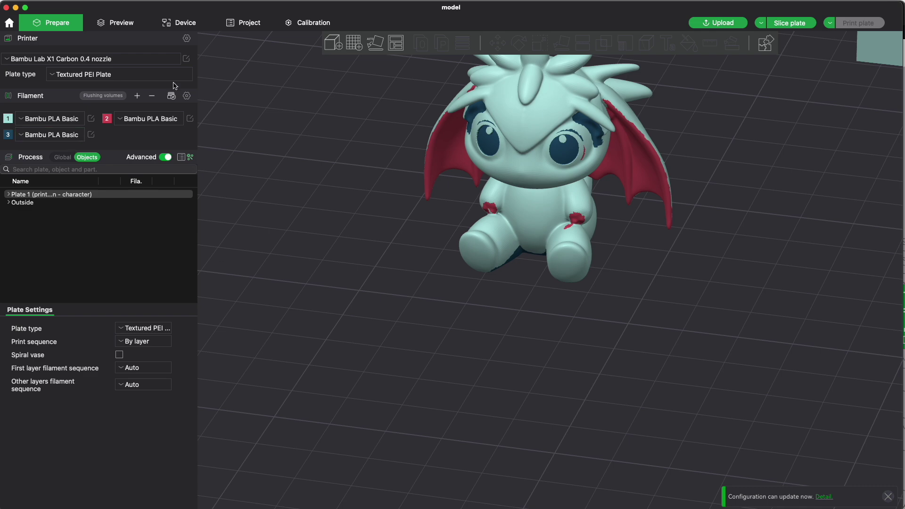
pyautogui.click(151, 97)
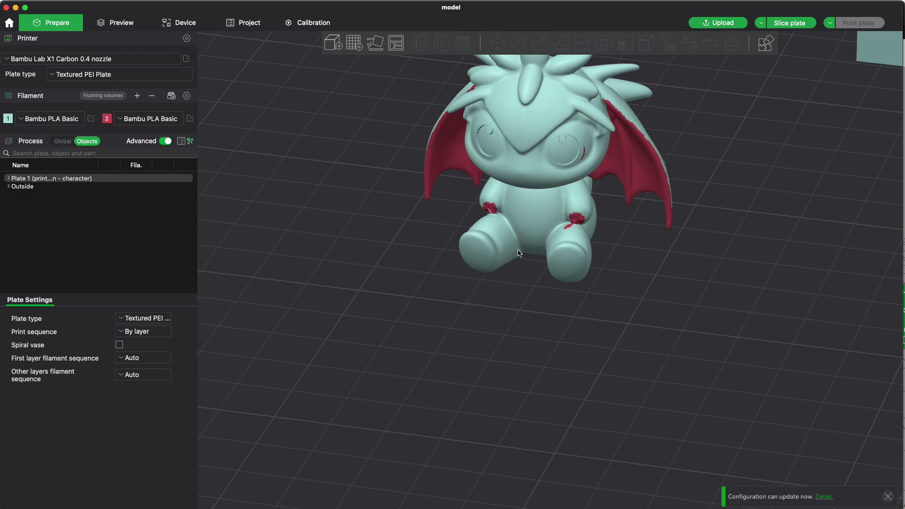
pyautogui.scroll(3, 532, 249)
pyautogui.scroll(-3, 531, 249)
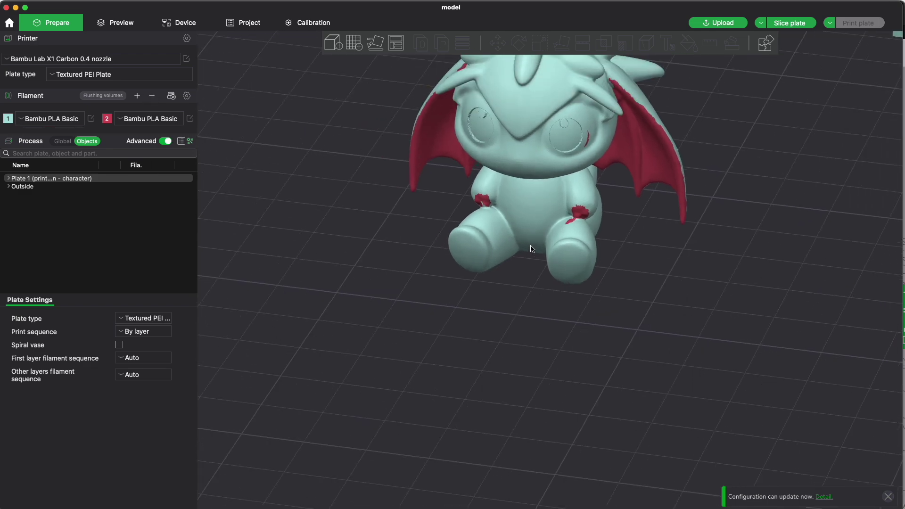
pyautogui.scroll(1, 529, 249)
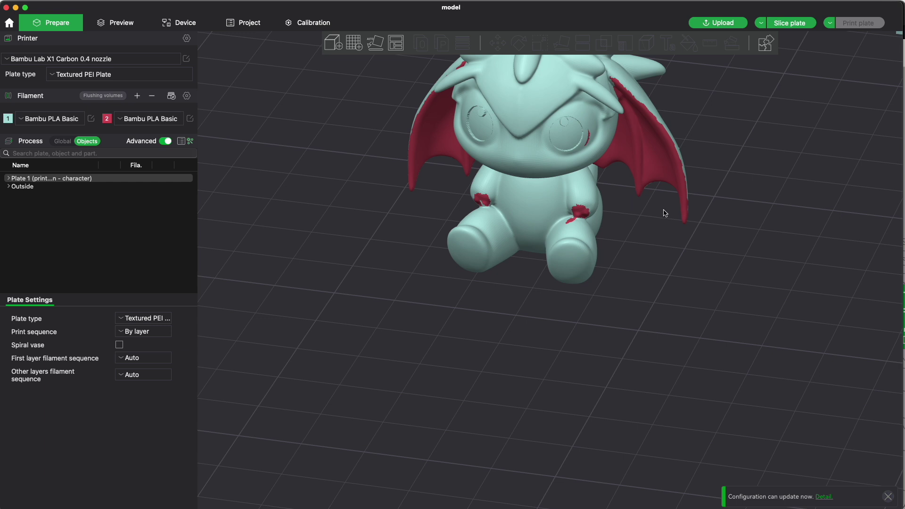
# Step: Set filament 2's color to blue
pyautogui.click(107, 119)
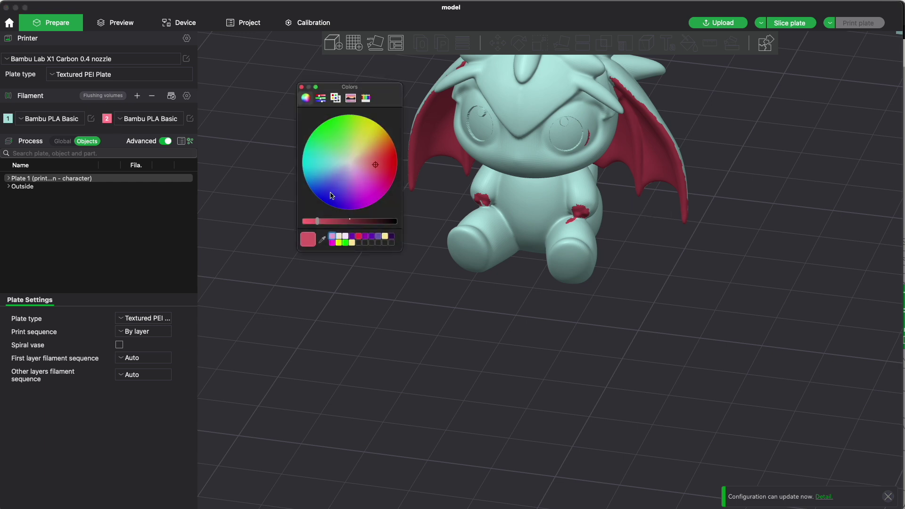
pyautogui.click(325, 192)
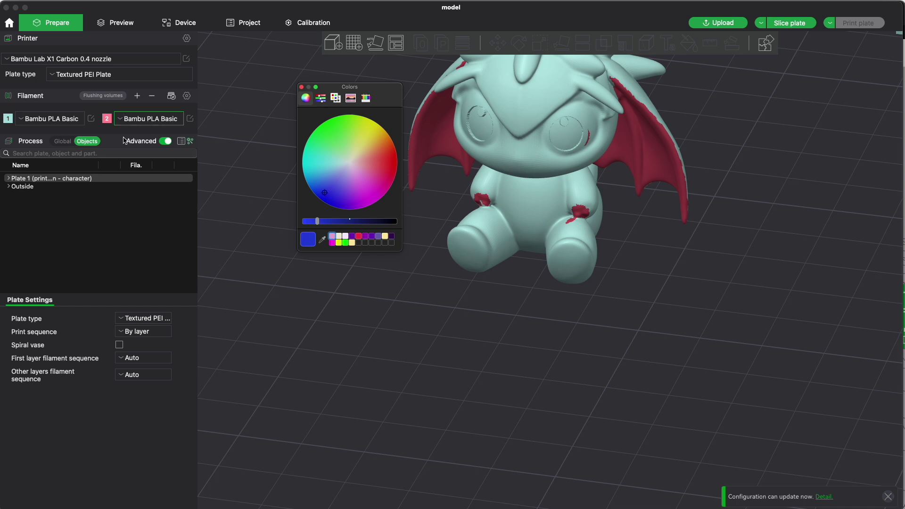
pyautogui.click(301, 87)
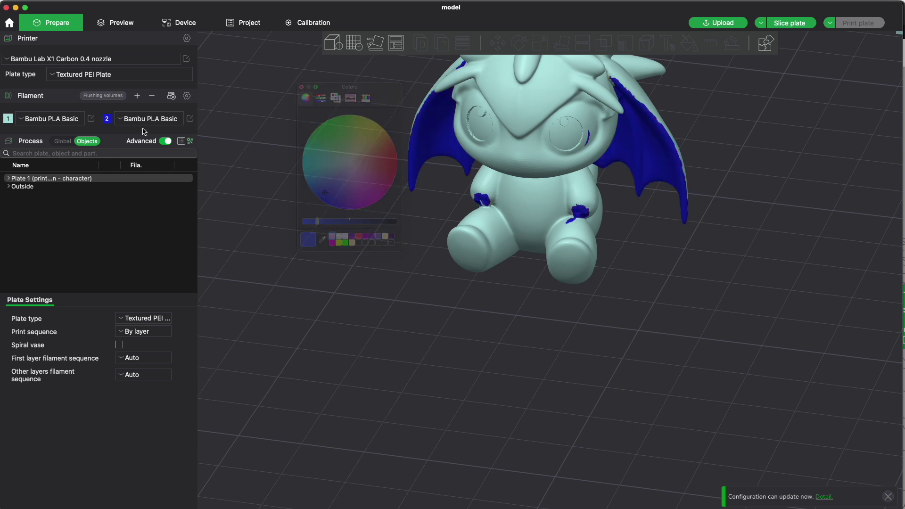
pyautogui.click(60, 119)
pyautogui.click(154, 105)
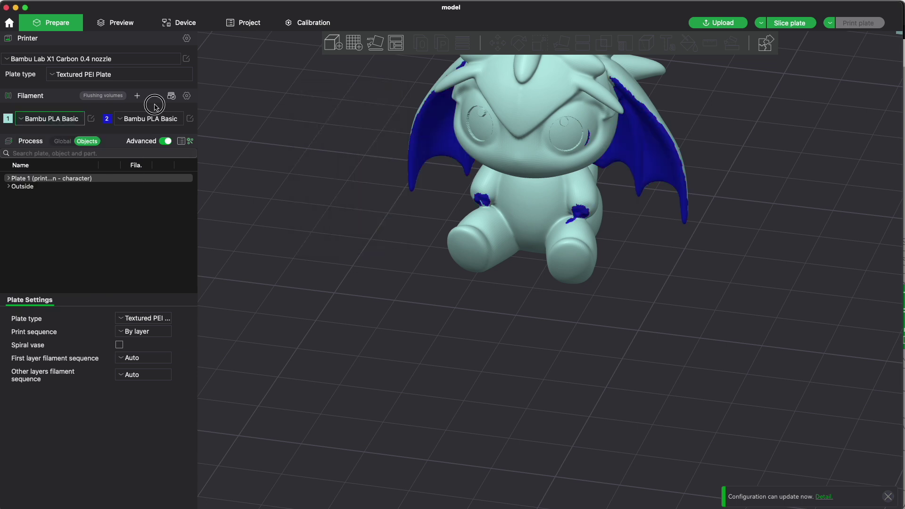
# Step: Switch the connected device to the P1S printer and check the filaments loaded in its AMS slots
pyautogui.click(177, 21)
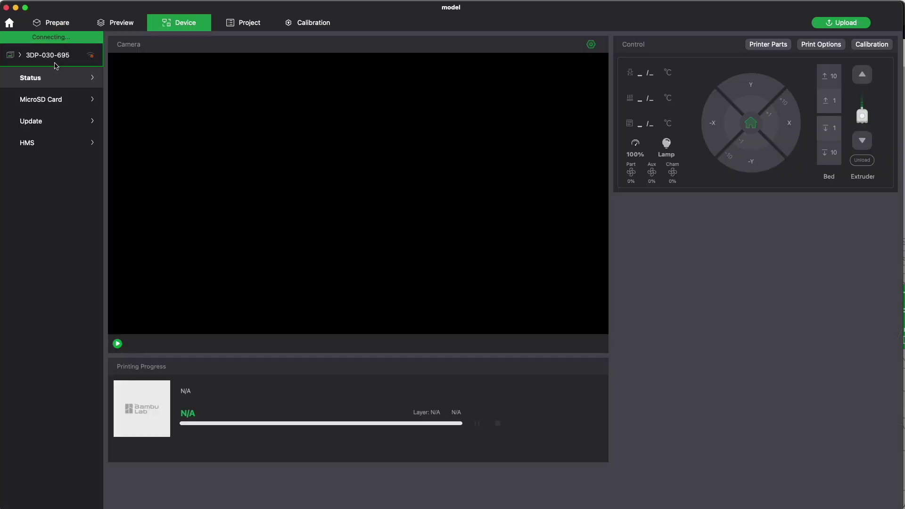
pyautogui.click(55, 58)
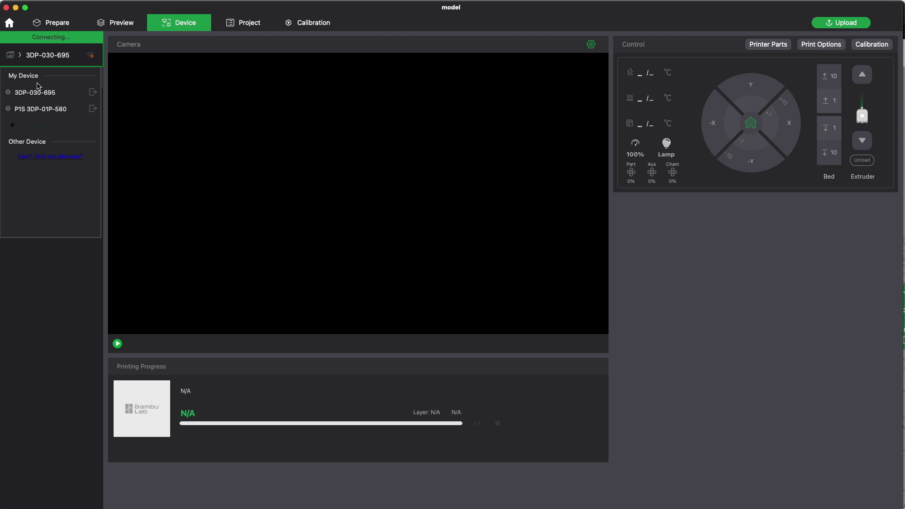
pyautogui.click(34, 110)
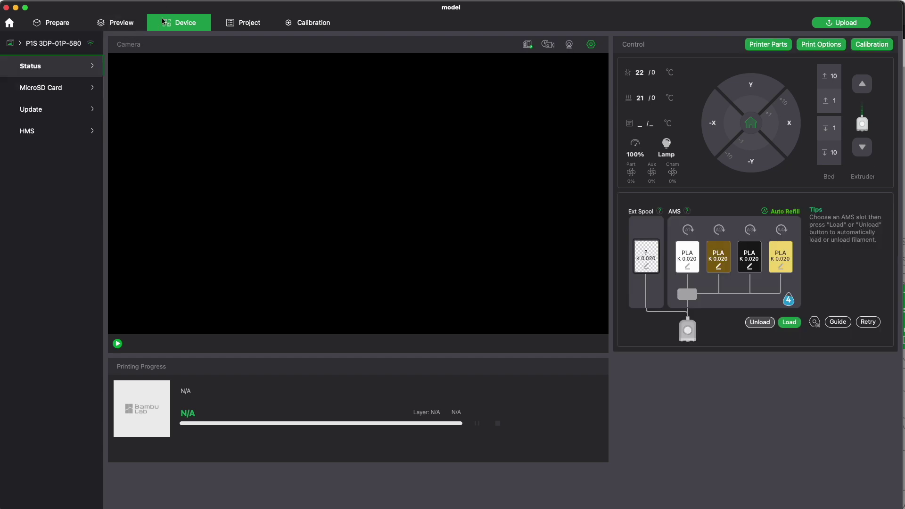
pyautogui.click(719, 257)
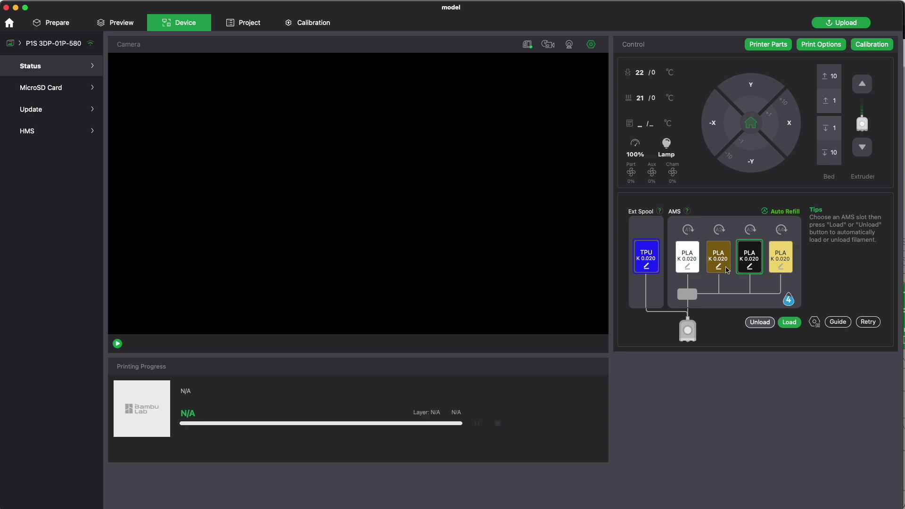
pyautogui.click(691, 265)
pyautogui.click(746, 270)
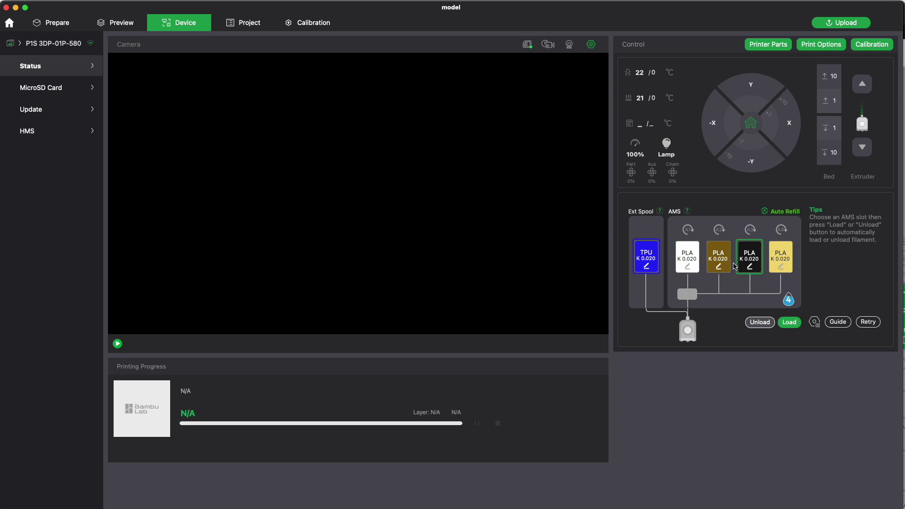
# Step: Assign the white AMS eSUN PLA+ to filament 1 and the black A3 Generic PLA to filament 2
pyautogui.click(116, 23)
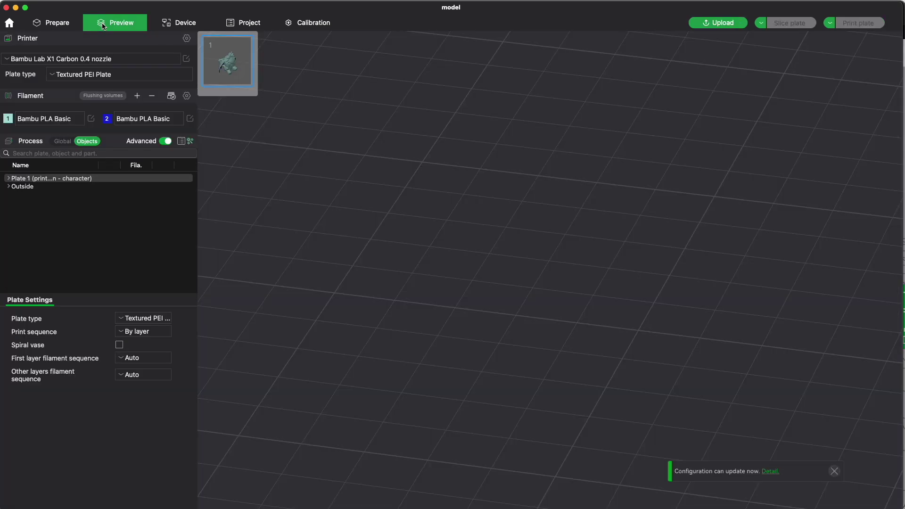
pyautogui.click(52, 23)
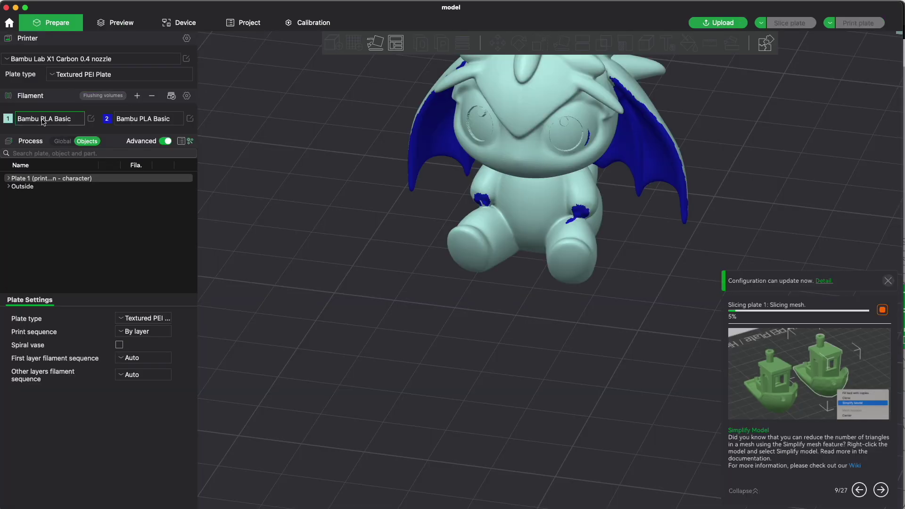
pyautogui.click(150, 119)
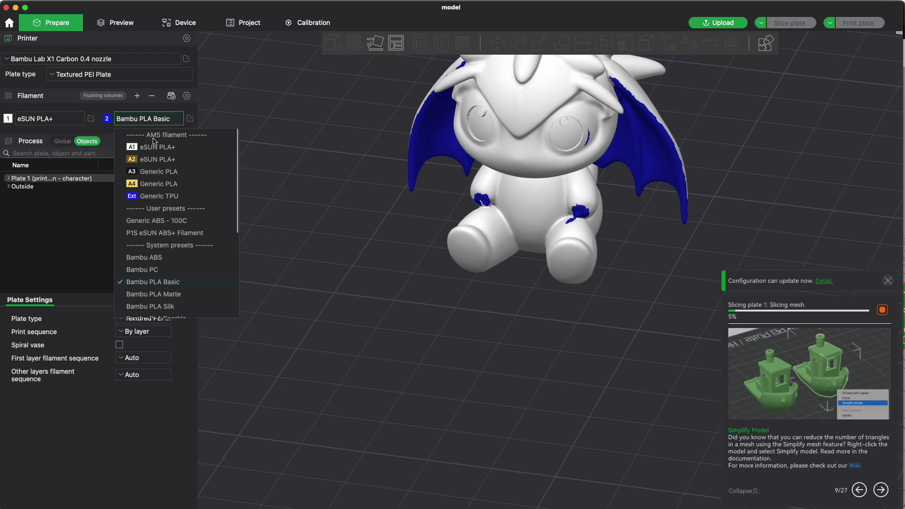
pyautogui.click(152, 172)
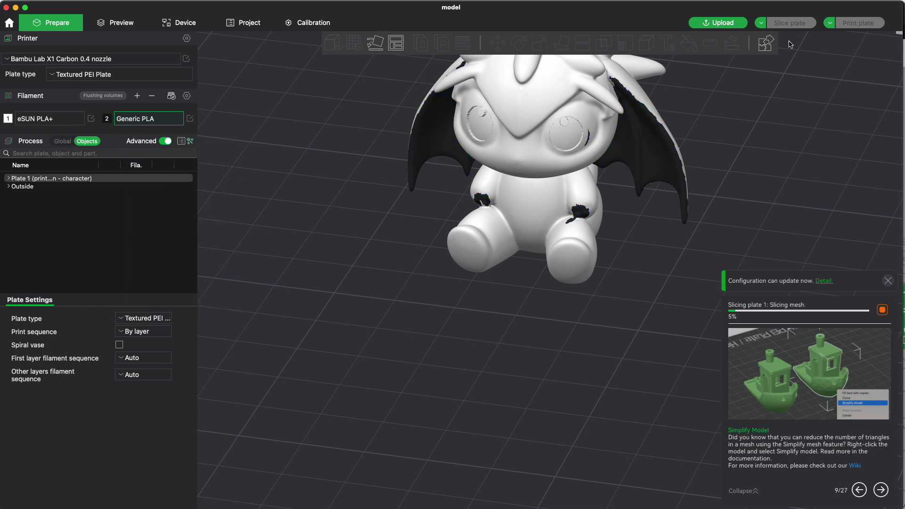
# Step: Start color painting on the dragon and cover the black patches on its hands with white filament 1 at pen size 1.00
pyautogui.moveTo(790, 44); pyautogui.dragTo(436, 276)
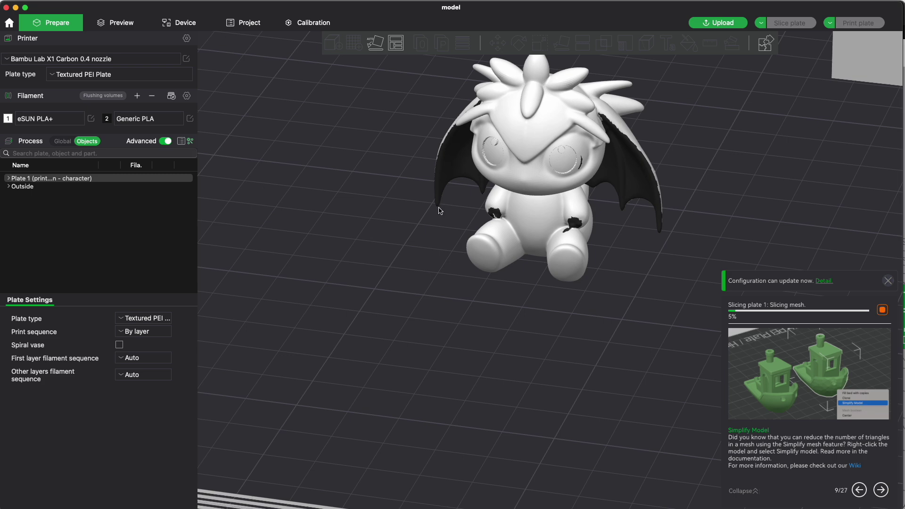
pyautogui.click(497, 239)
pyautogui.press('n')
pyautogui.scroll(6, 556, 129)
pyautogui.scroll(1, 501, 149)
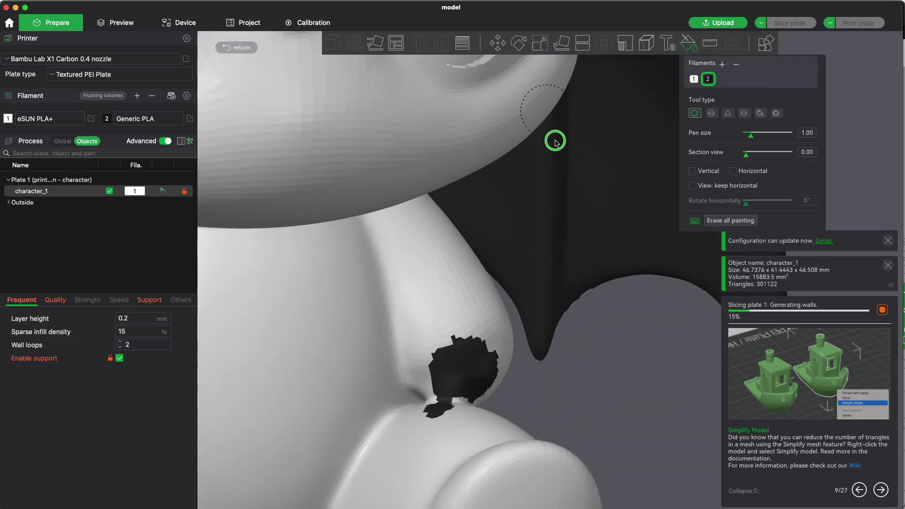
pyautogui.scroll(-5, 592, 389)
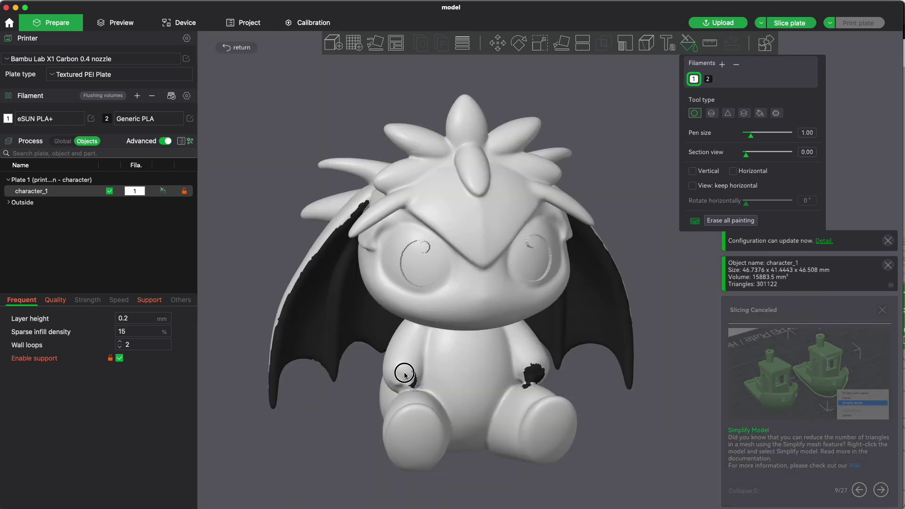
pyautogui.moveTo(405, 430); pyautogui.dragTo(497, 430)
# Step: Paint the black patches on the back of the dragon's wings white with filament 1 at pen size 2.14
pyautogui.press('1')
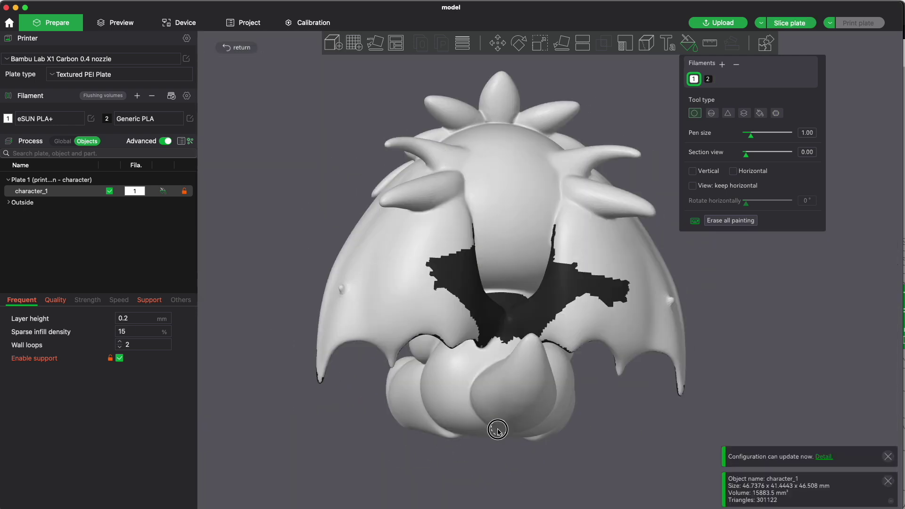
pyautogui.keyDown('alt'); pyautogui.scroll(3, 459, 280); pyautogui.keyUp('alt')
pyautogui.scroll(5, 303, 294)
pyautogui.scroll(-3, 314, 424)
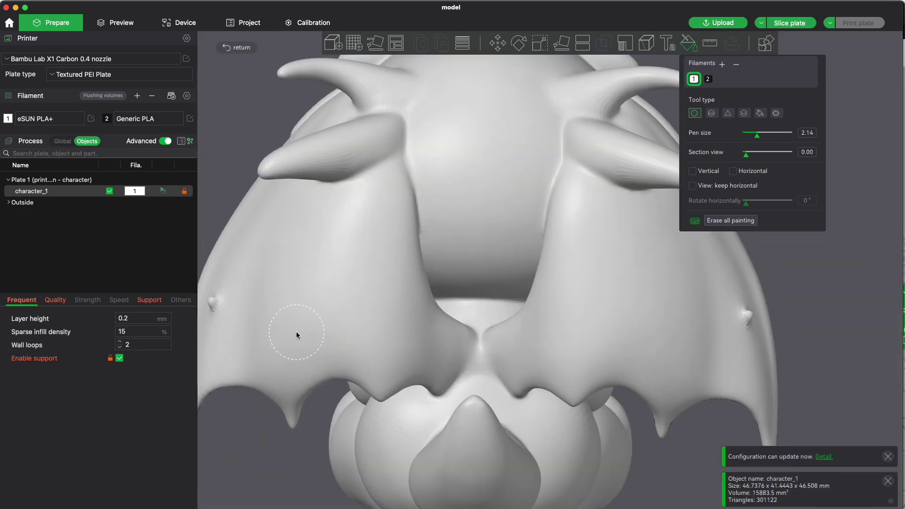
# Step: Paint both of the dragon's eyes black with filament 2 at pen size 2.66
pyautogui.scroll(-5, 440, 262)
pyautogui.scroll(8, 608, 231)
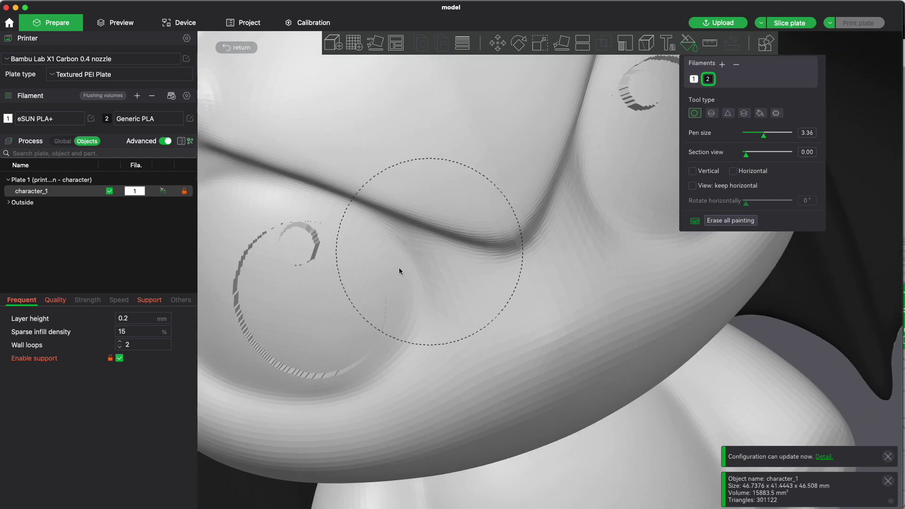
pyautogui.scroll(-5, 314, 222)
pyautogui.scroll(8, 433, 208)
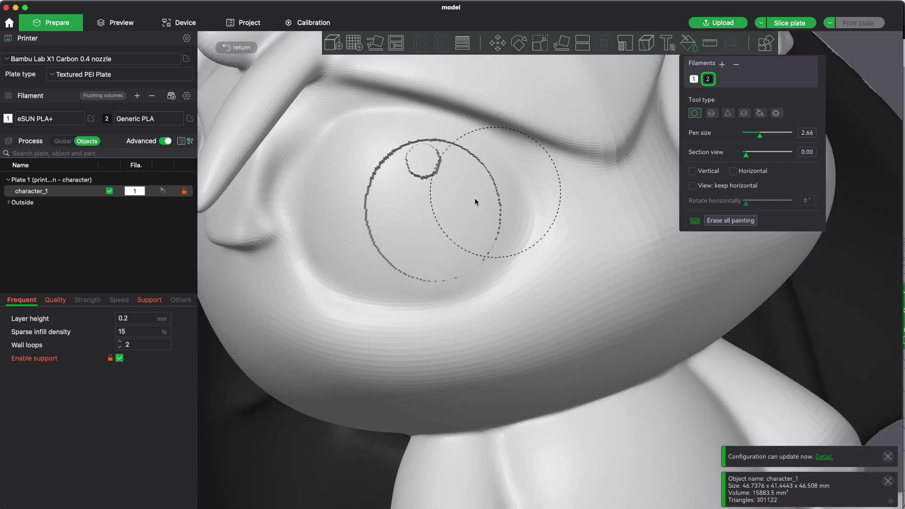
pyautogui.click(435, 217)
pyautogui.hotkey('ctrl', 'z')
pyautogui.scroll(-3, 424, 235)
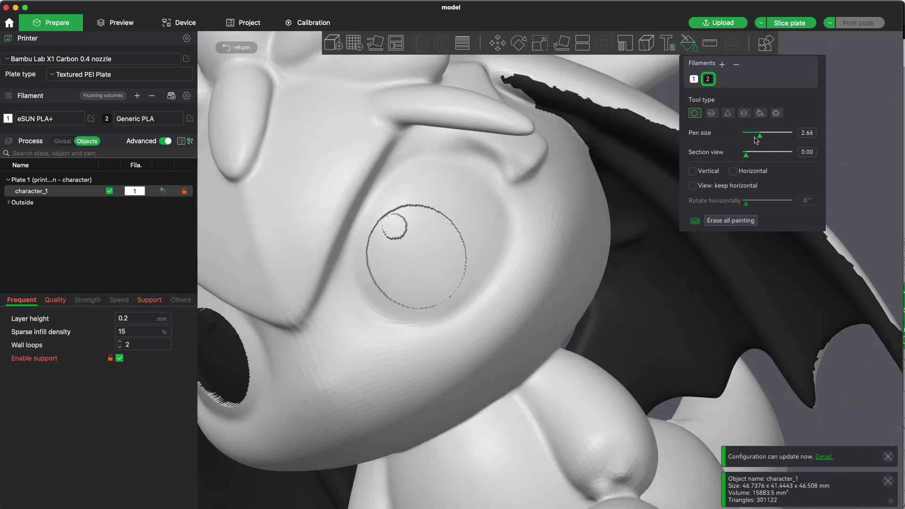
pyautogui.click(417, 263)
# Step: Set the pen size to 0.75 and paint the round eye highlights white with filament 1
pyautogui.moveTo(749, 136); pyautogui.dragTo(749, 135)
pyautogui.click(542, 246)
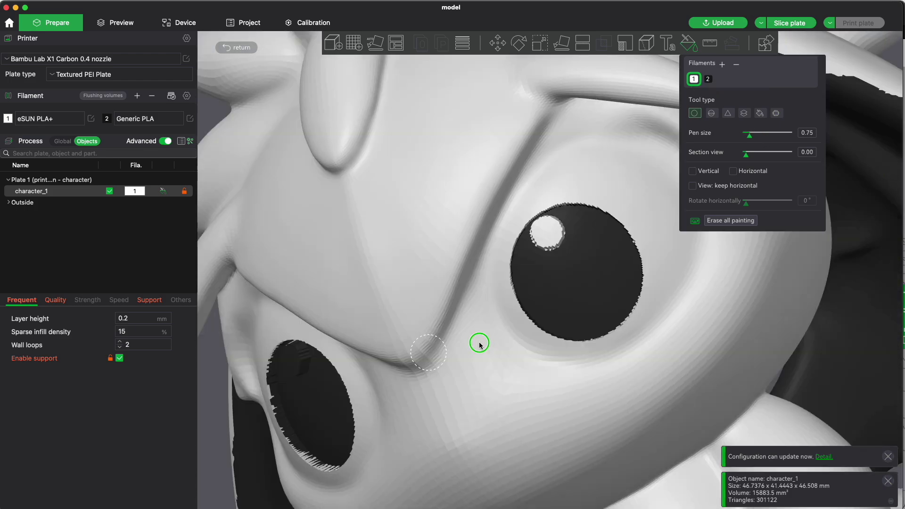
pyautogui.moveTo(479, 344); pyautogui.dragTo(488, 325)
pyautogui.scroll(-5, 426, 171)
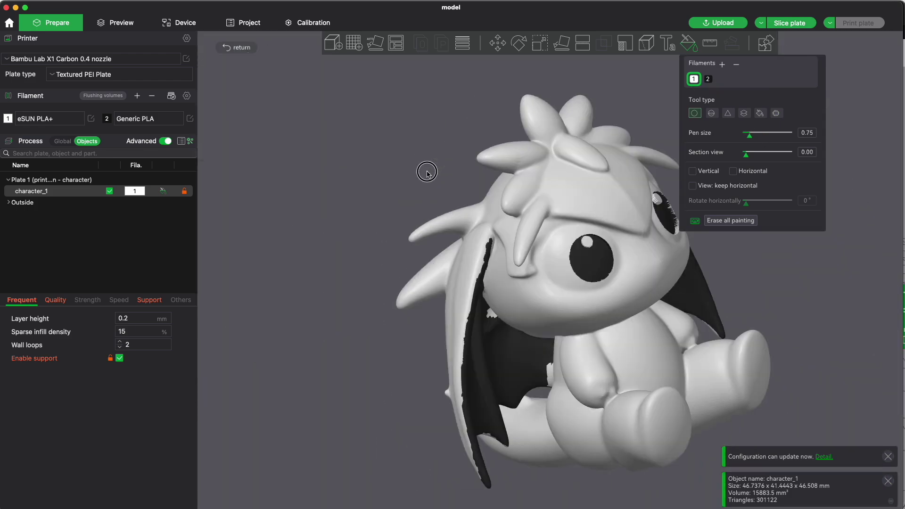
pyautogui.scroll(5, 378, 375)
pyautogui.scroll(-3, 589, 337)
# Step: Slice the plate and view the sliced dragon in the preview
pyautogui.press('2')
pyautogui.press('super+r')
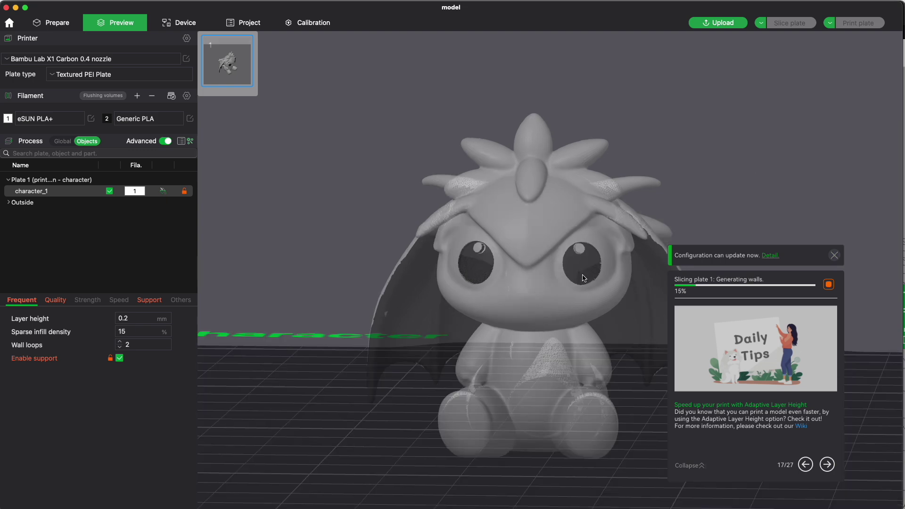
pyautogui.moveTo(627, 338); pyautogui.dragTo(642, 323)
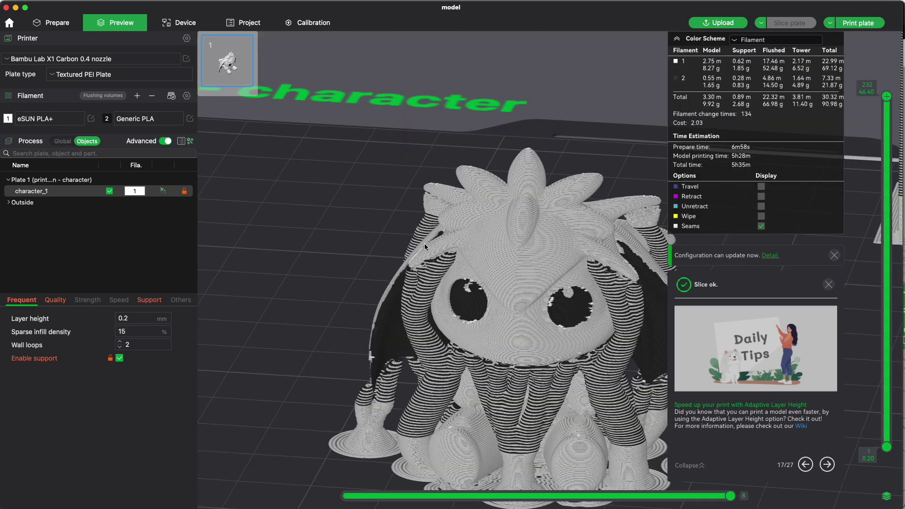
# Step: Return to plate editing, reopen color painting on the dragon and paint the back of its wing black with filament 2 at pen size 0.58
pyautogui.scroll(2, 518, 283)
pyautogui.scroll(-3, 674, 290)
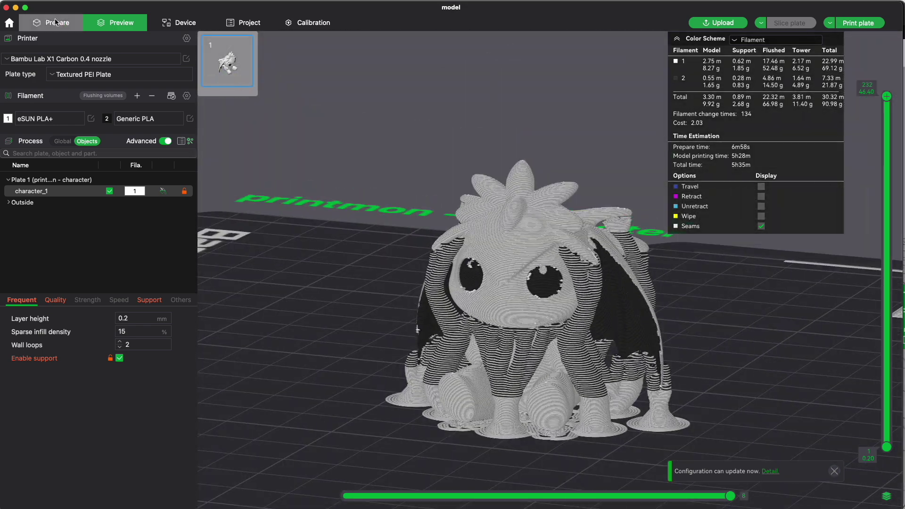
pyautogui.press('super+1')
pyautogui.press('s')
pyautogui.moveTo(452, 227); pyautogui.dragTo(423, 197)
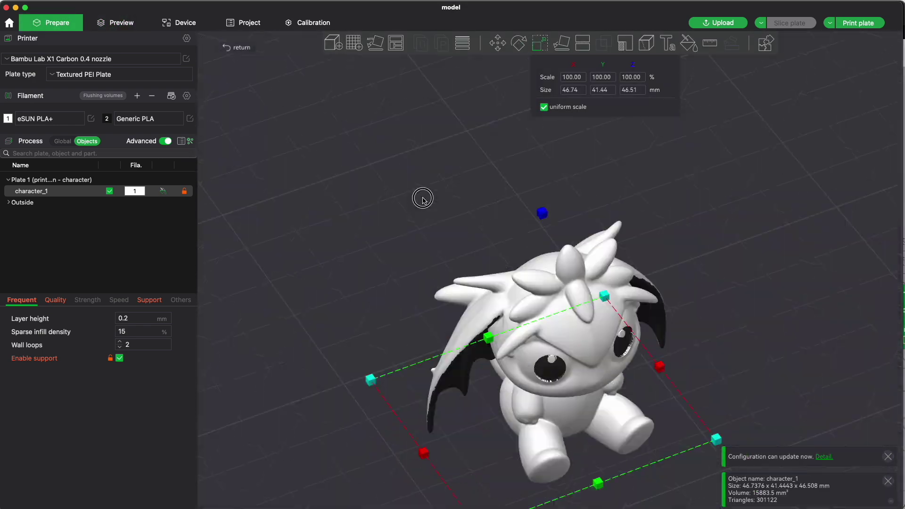
pyautogui.press('n')
pyautogui.scroll(5, 733, 258)
pyautogui.moveTo(404, 307)
pyautogui.mouseDown()
pyautogui.moveTo(441, 289)
pyautogui.moveTo(504, 330)
pyautogui.moveTo(537, 390)
pyautogui.moveTo(511, 487)
pyautogui.mouseUp()
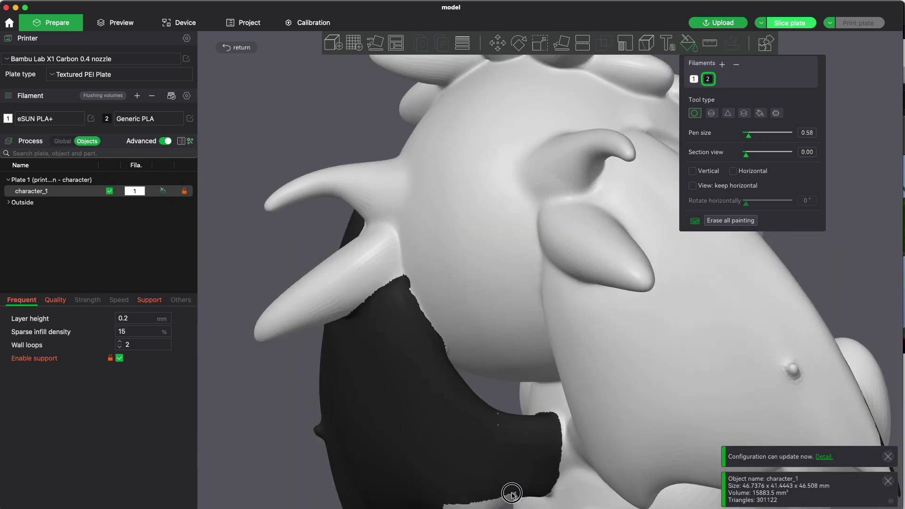
# Step: Fill the outer wing surfaces black with filament 2 at pen size 3.44 and refine the wing edges at pen size 0.66
pyautogui.scroll(4, 511, 487)
pyautogui.keyDown('alt'); pyautogui.scroll(3, 684, 330); pyautogui.keyUp('alt')
pyautogui.click(693, 343)
pyautogui.moveTo(684, 312)
pyautogui.mouseDown()
pyautogui.moveTo(602, 228)
pyautogui.moveTo(604, 264)
pyautogui.mouseUp()
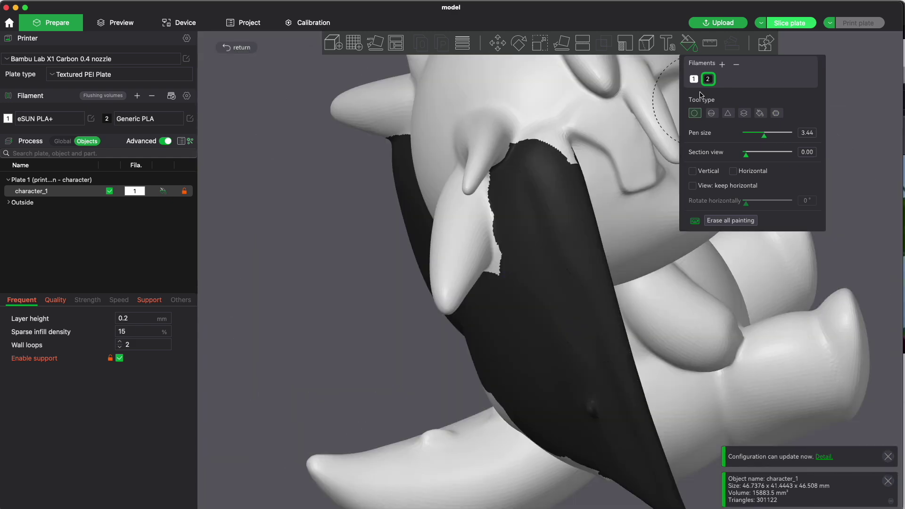
pyautogui.keyDown('alt'); pyautogui.scroll(-6, 604, 264); pyautogui.keyUp('alt')
pyautogui.moveTo(684, 339)
pyautogui.mouseDown()
pyautogui.moveTo(601, 332)
pyautogui.moveTo(703, 242)
pyautogui.mouseUp()
pyautogui.keyDown('alt'); pyautogui.scroll(2, 702, 242); pyautogui.keyUp('alt')
pyautogui.scroll(8, 532, 360)
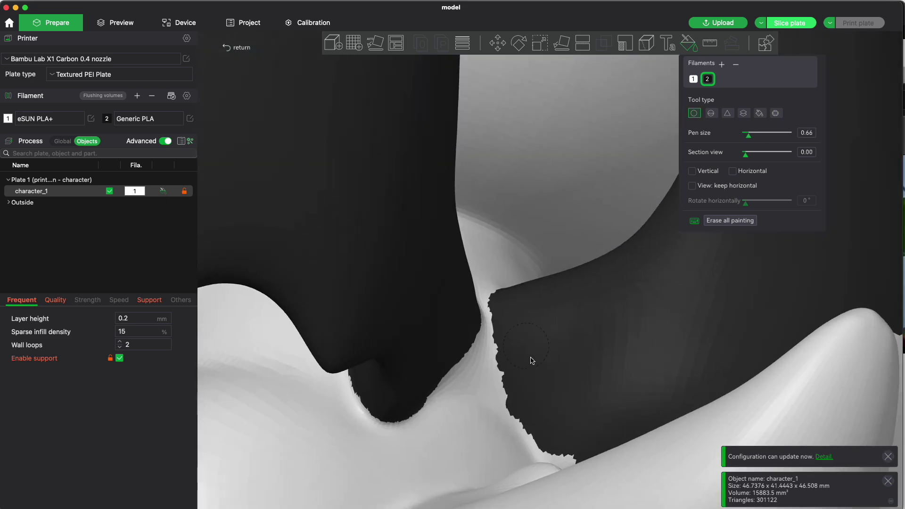
# Step: Paint the dragon's forehead patch and both nostrils black with filament 2
pyautogui.scroll(-6, 532, 361)
pyautogui.moveTo(679, 197); pyautogui.dragTo(499, 206)
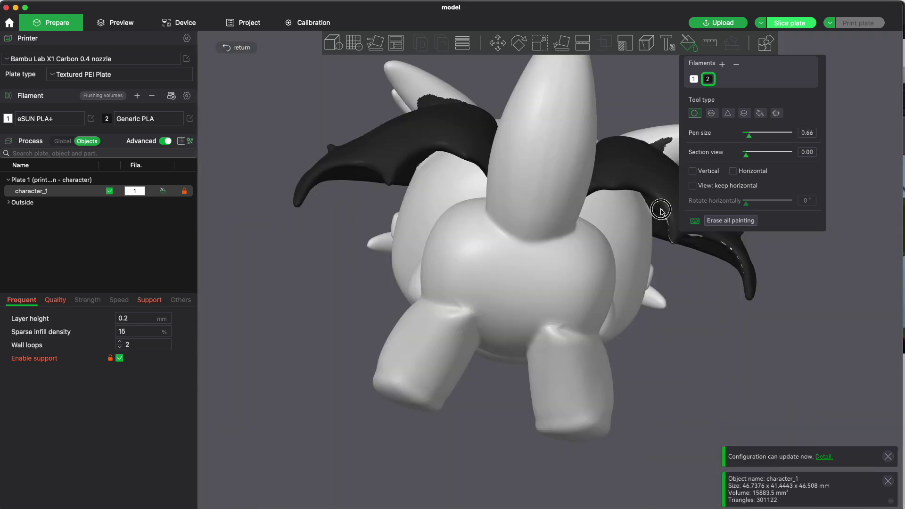
pyautogui.scroll(6, 500, 206)
pyautogui.moveTo(537, 85)
pyautogui.mouseDown()
pyautogui.moveTo(527, 87)
pyautogui.moveTo(584, 256)
pyautogui.moveTo(630, 239)
pyautogui.moveTo(284, 261)
pyautogui.mouseUp()
# Step: Slice the repainted dragon and open the print job settings for sending the plate to the printer
pyautogui.press('super+r')
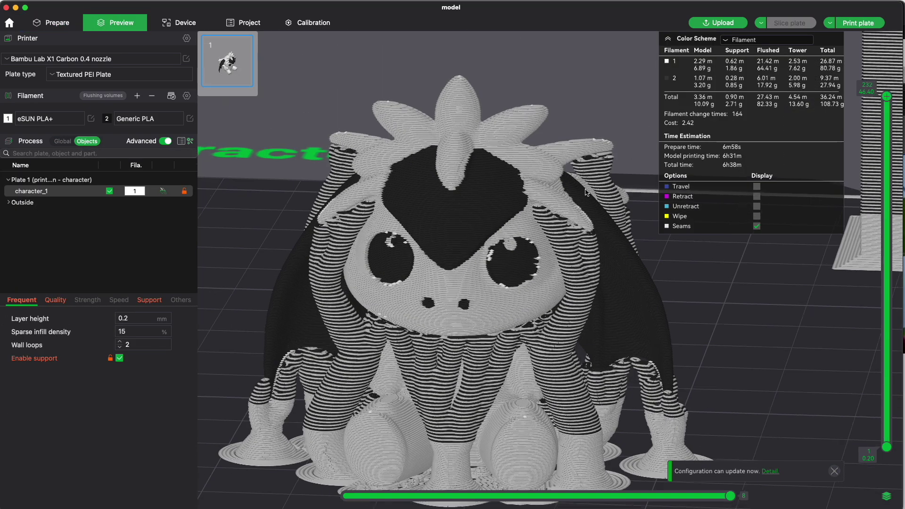
pyautogui.scroll(-3, 587, 178)
pyautogui.moveTo(519, 179); pyautogui.dragTo(599, 179)
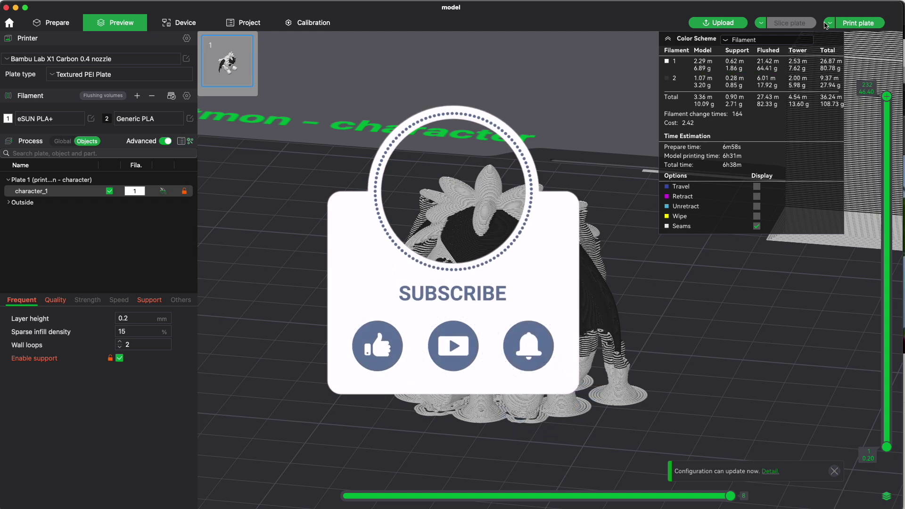
pyautogui.click(856, 22)
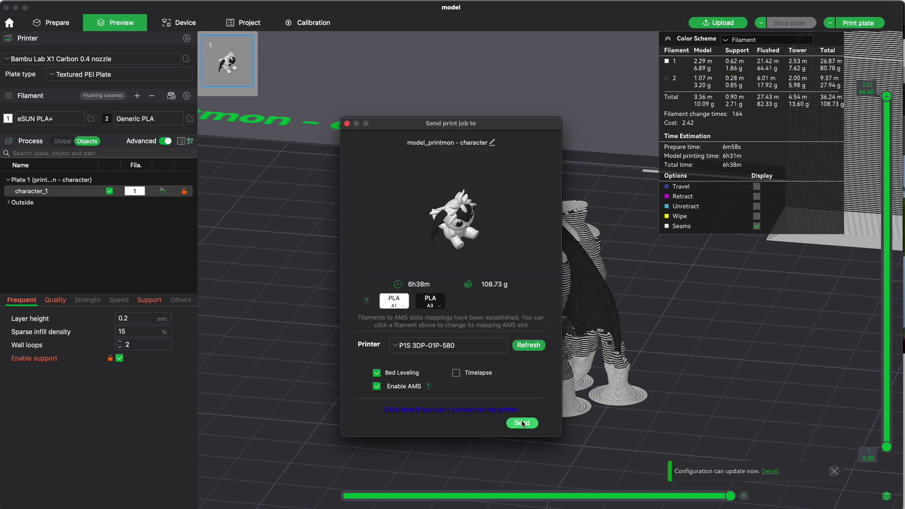